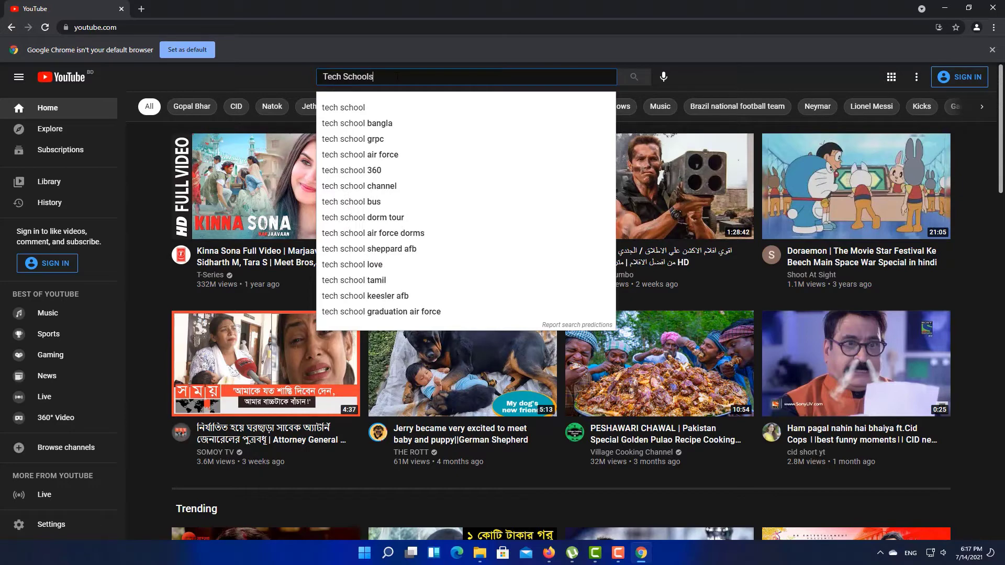
# Search YouTube for "Tech Schools" and look at the matching channel's entry
pyautogui.press('Return')
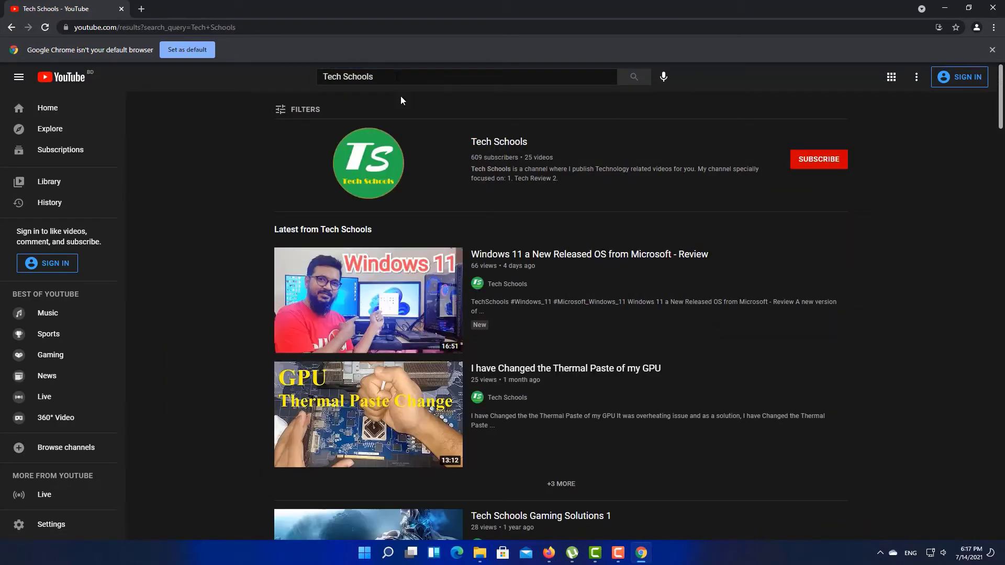
pyautogui.moveTo(558, 179); pyautogui.dragTo(474, 139)
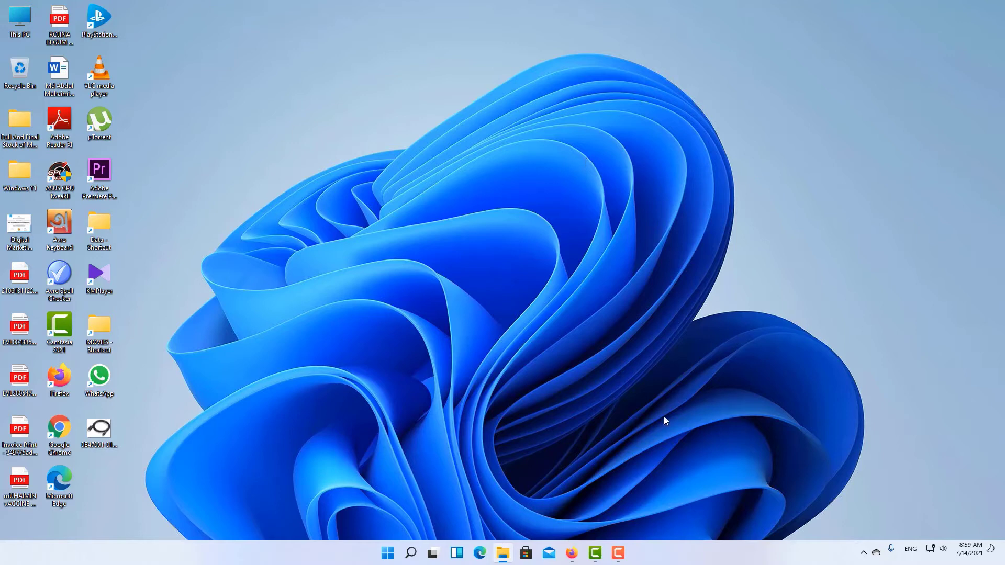
# Unpin the computer shortcut from the Start menu's pinned apps
pyautogui.press('super')
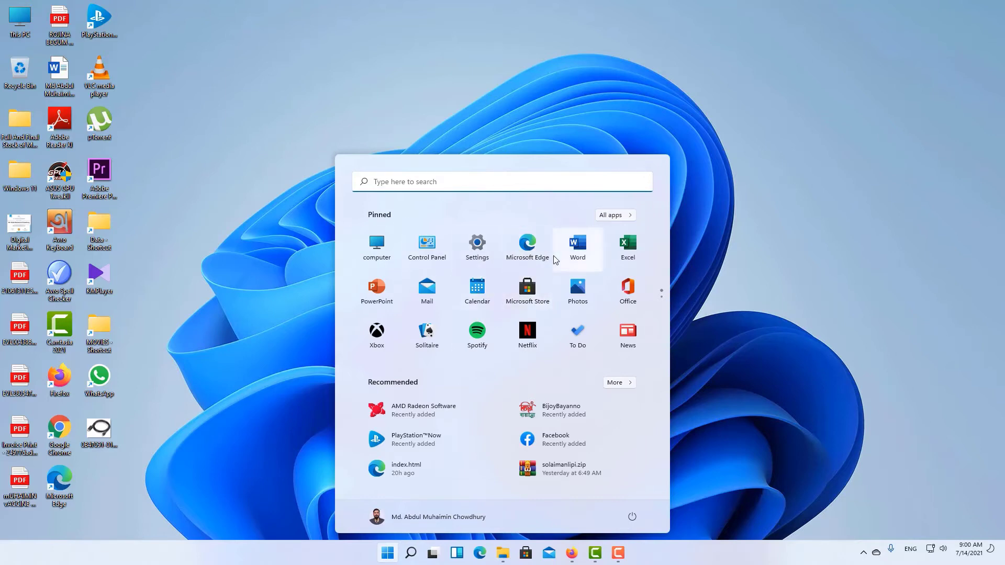
pyautogui.rightClick(374, 250)
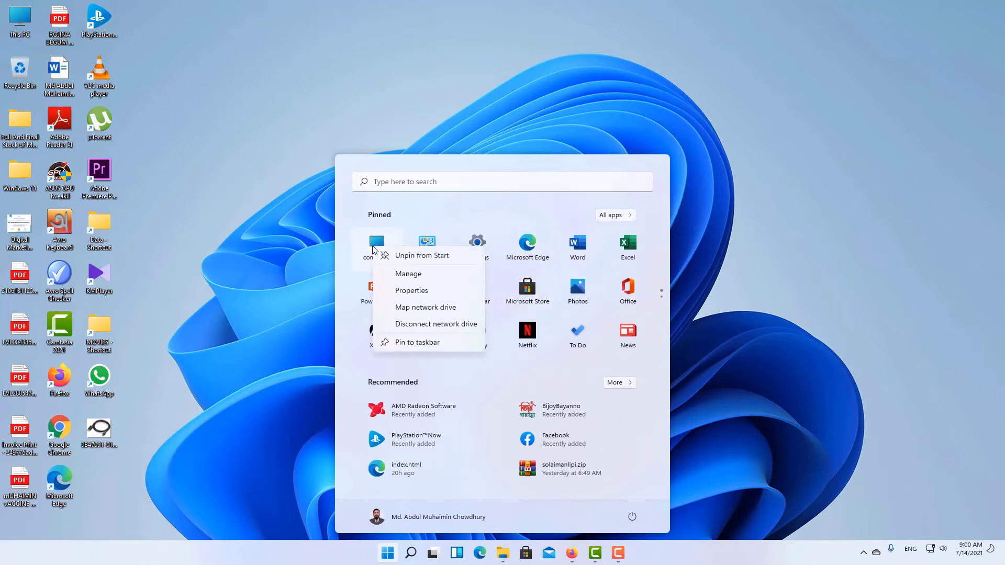
pyautogui.click(410, 255)
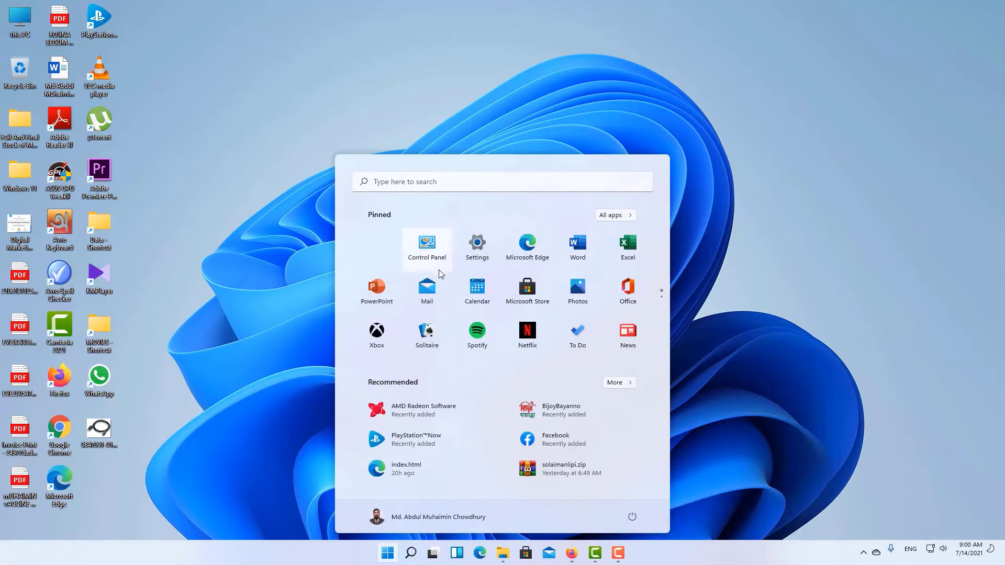
# Pin This PC from the desktop to Start and move it to the front of the pinned apps
pyautogui.rightClick(21, 21)
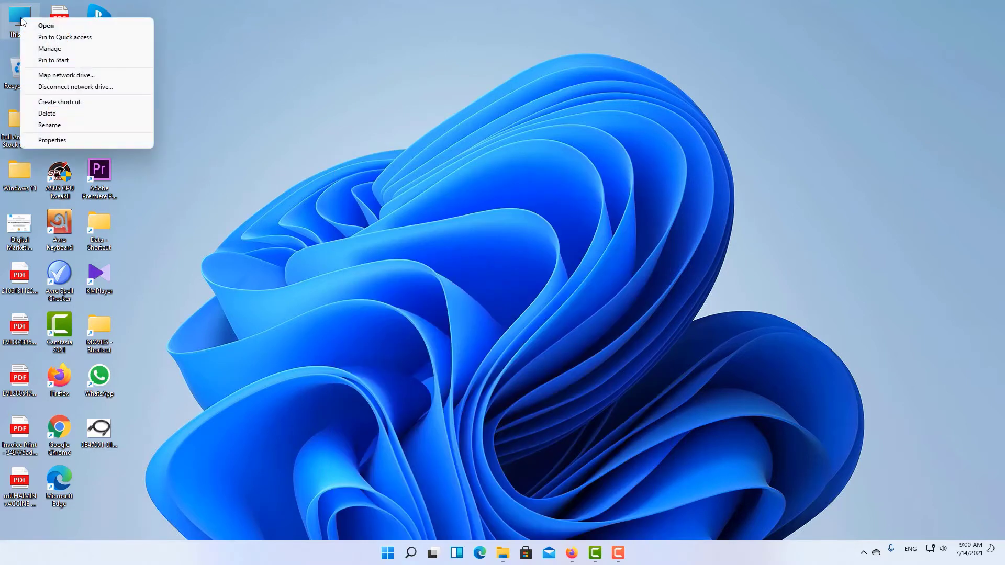
pyautogui.click(68, 63)
pyautogui.click(388, 553)
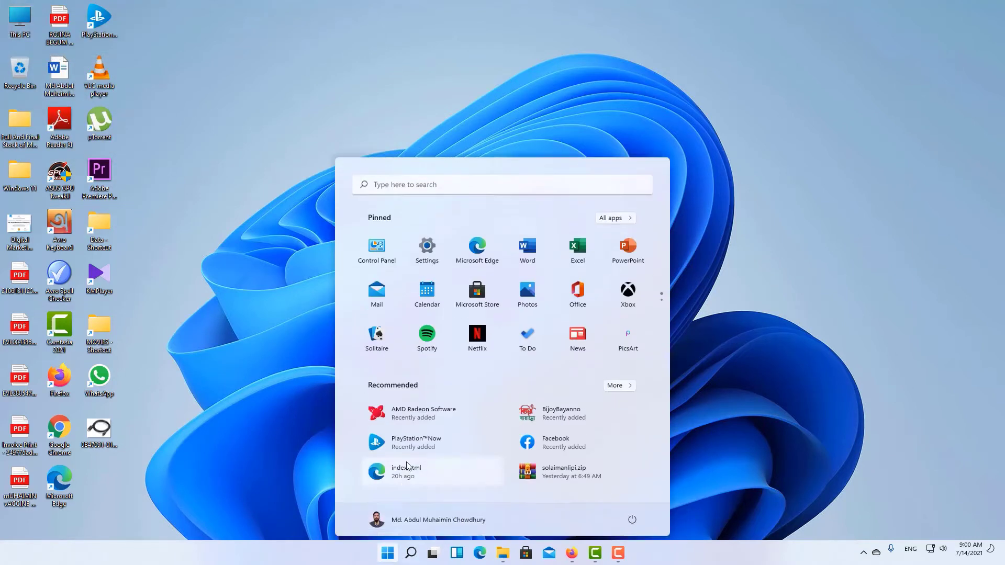
pyautogui.scroll(-2, 474, 317)
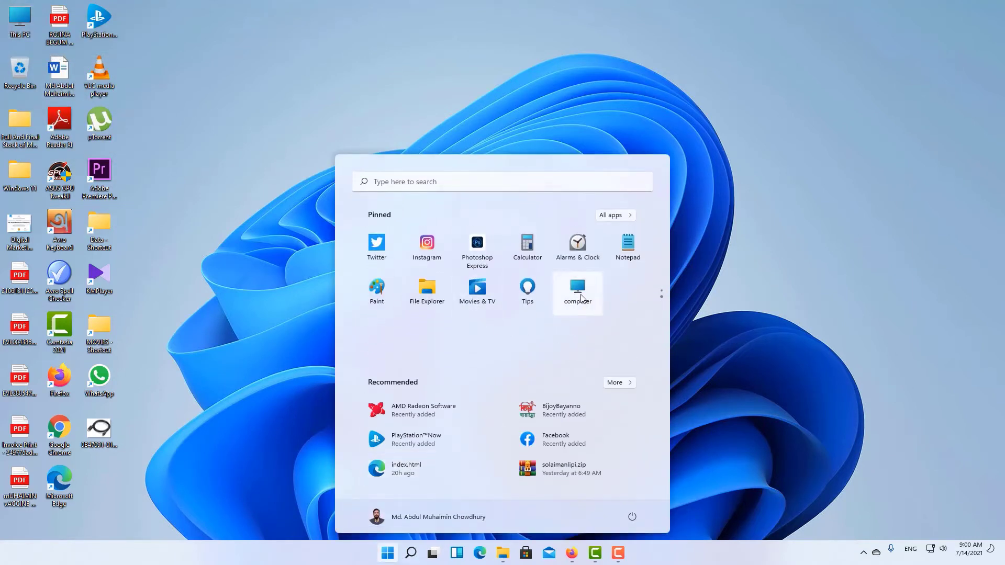
pyautogui.scroll(2, 377, 217)
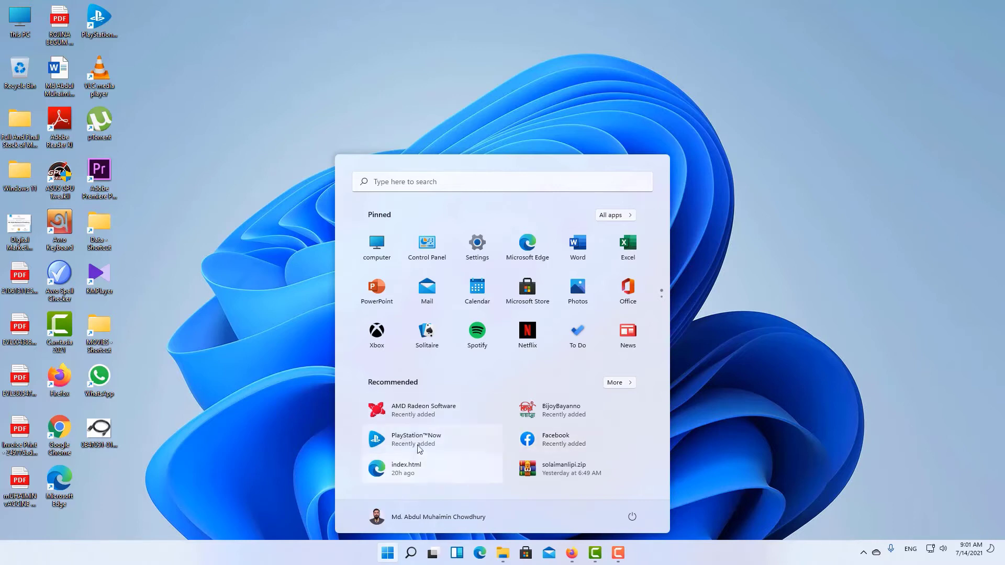
# Remove AMD Radeon Software, index.html and CD Key from the Start menu's Recommended list
pyautogui.rightClick(413, 415)
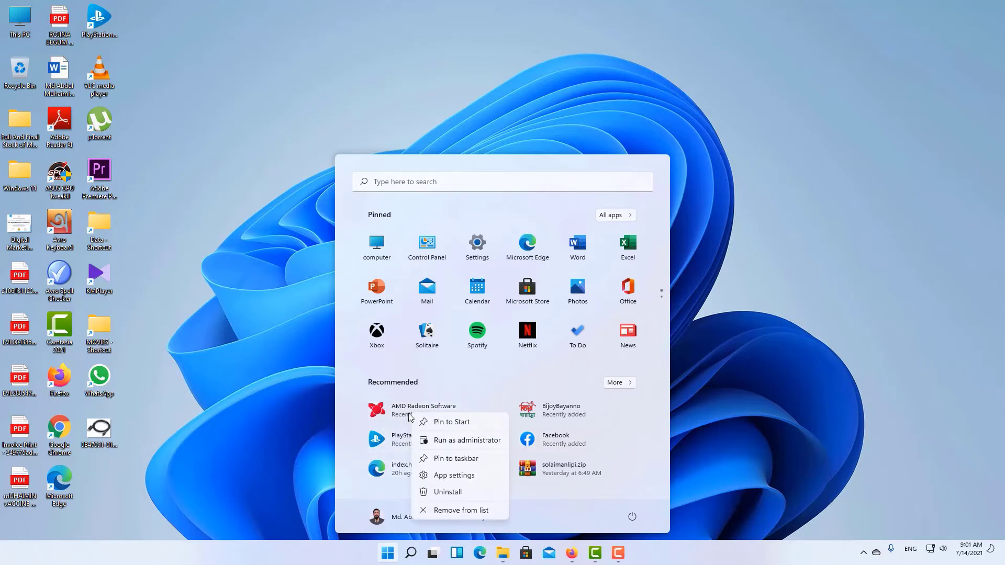
pyautogui.click(464, 511)
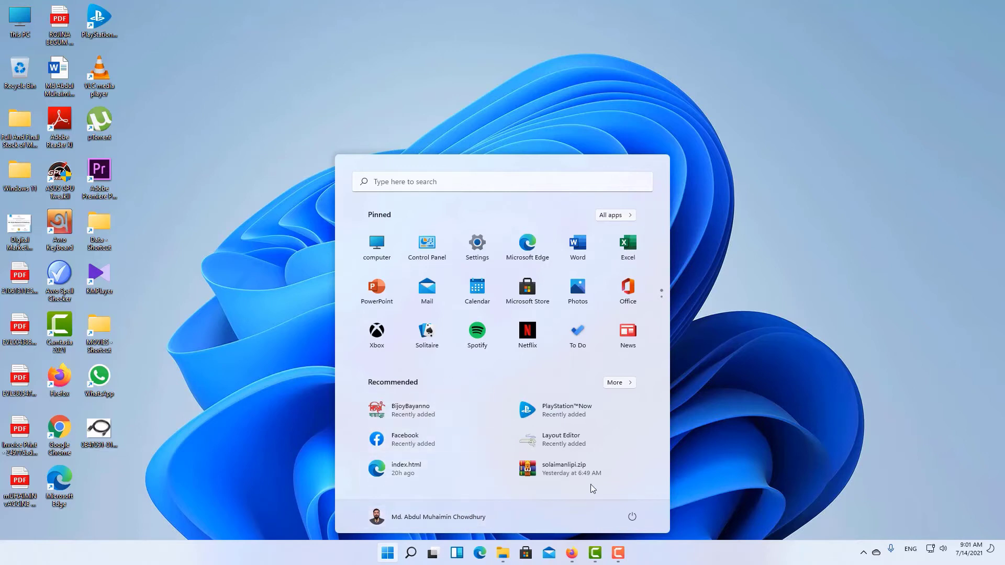
pyautogui.rightClick(412, 477)
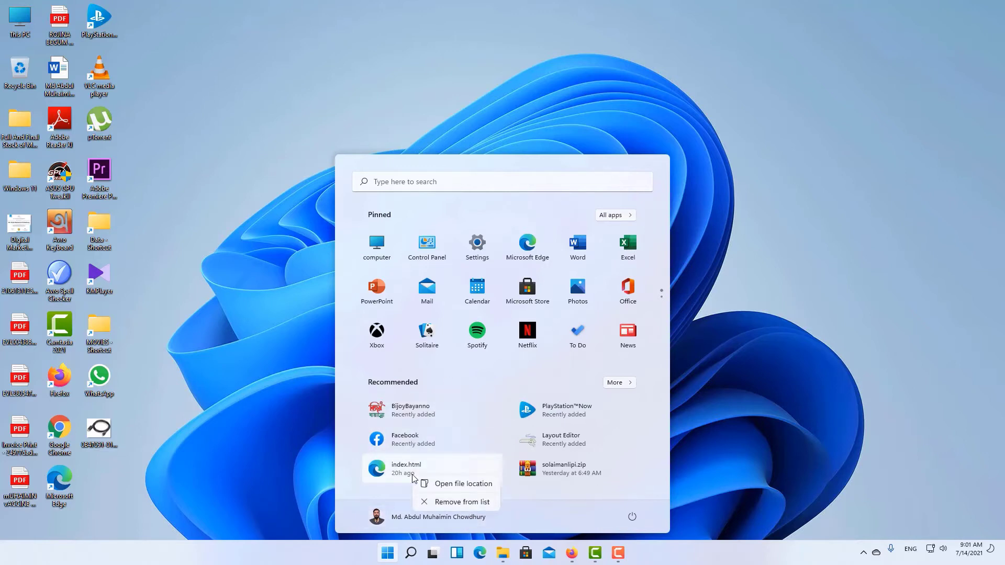
pyautogui.click(463, 503)
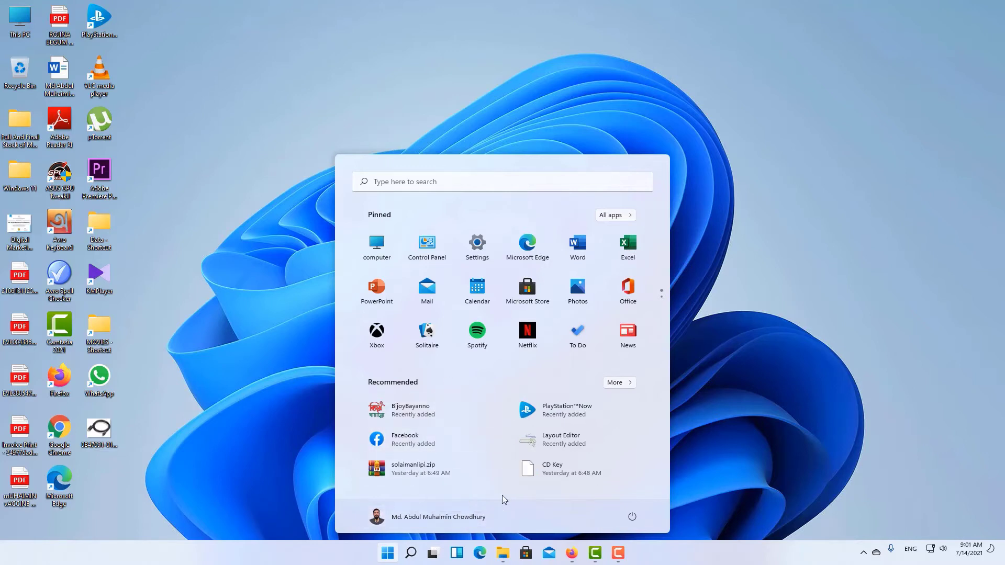
pyautogui.rightClick(573, 476)
pyautogui.click(607, 501)
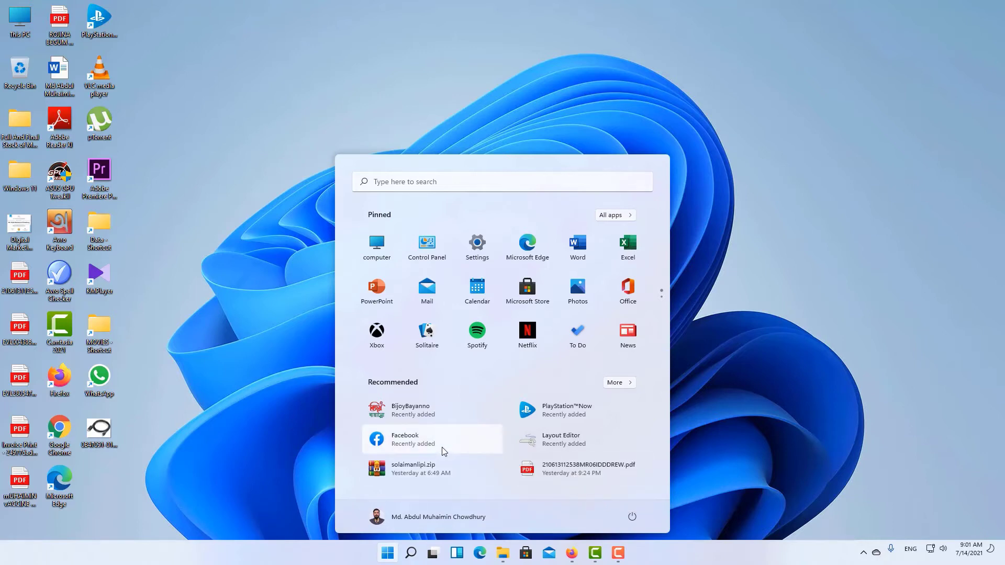
# View the full Recommended list and the power options in Start, and close the Start menu
pyautogui.click(625, 383)
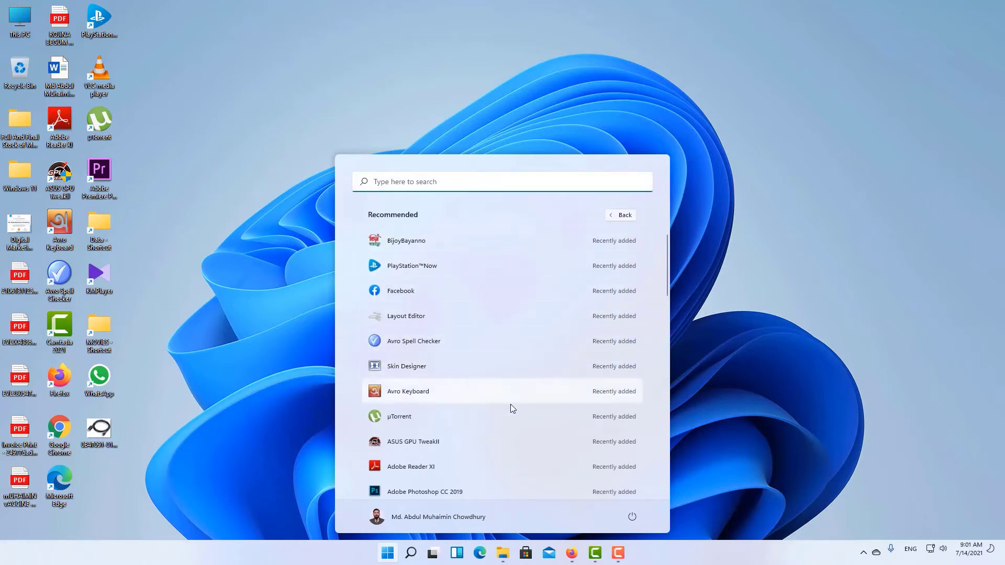
pyautogui.press('Escape')
pyautogui.click(632, 518)
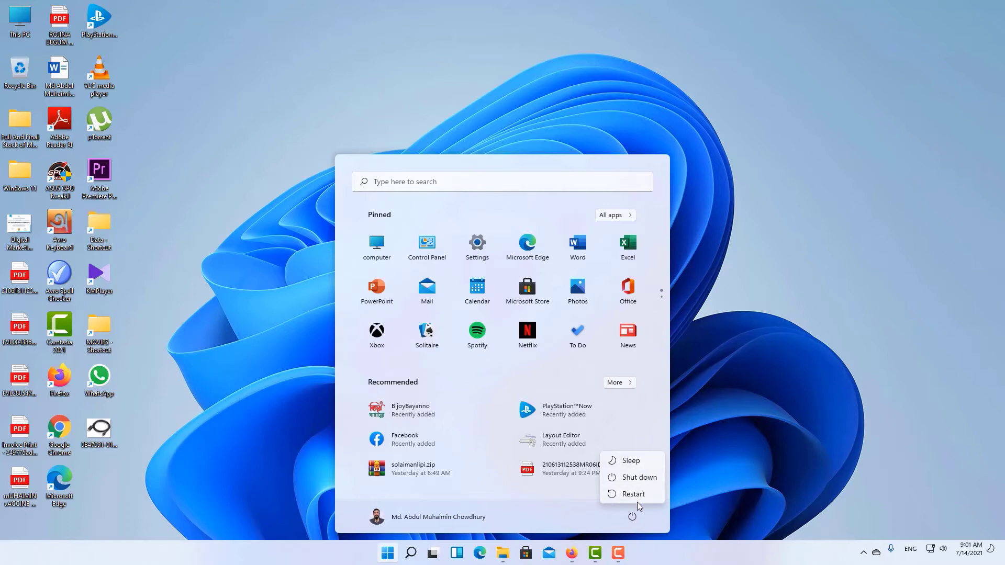
pyautogui.click(631, 517)
pyautogui.click(386, 553)
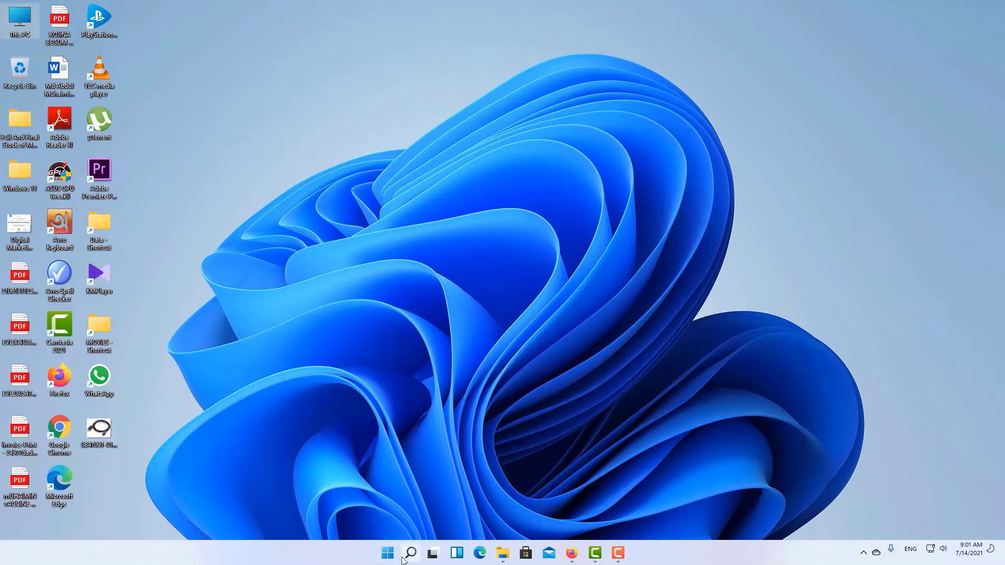
# Open the taskbar settings, check the corner overflow section, collapse the corner icons section and expand Taskbar behaviors
pyautogui.rightClick(681, 561)
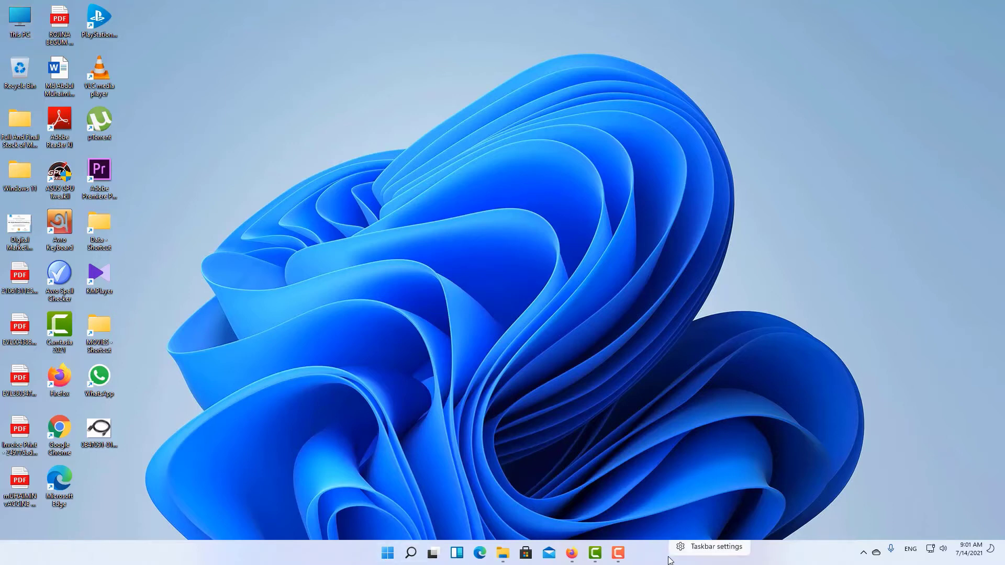
pyautogui.click(712, 556)
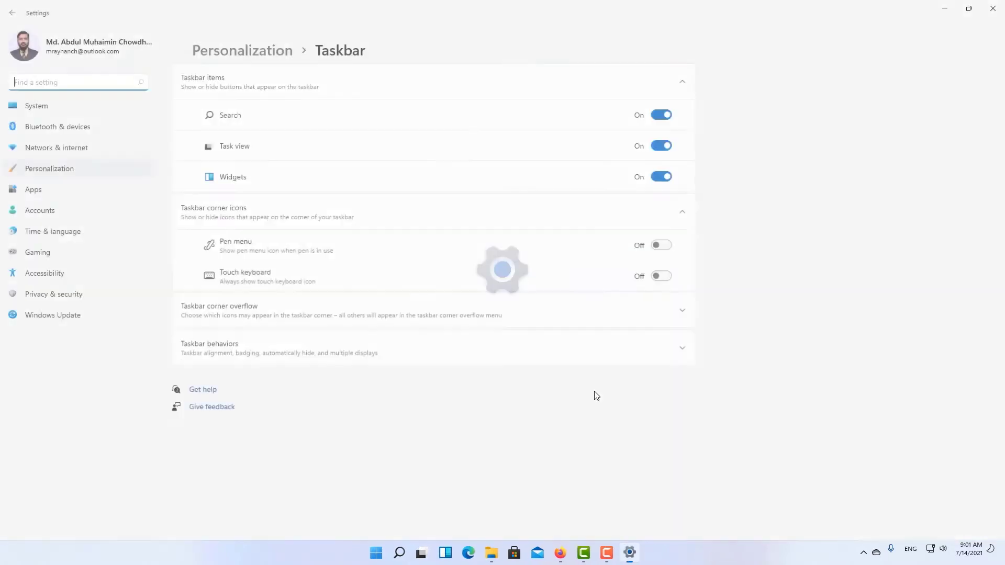
pyautogui.click(228, 316)
pyautogui.click(227, 316)
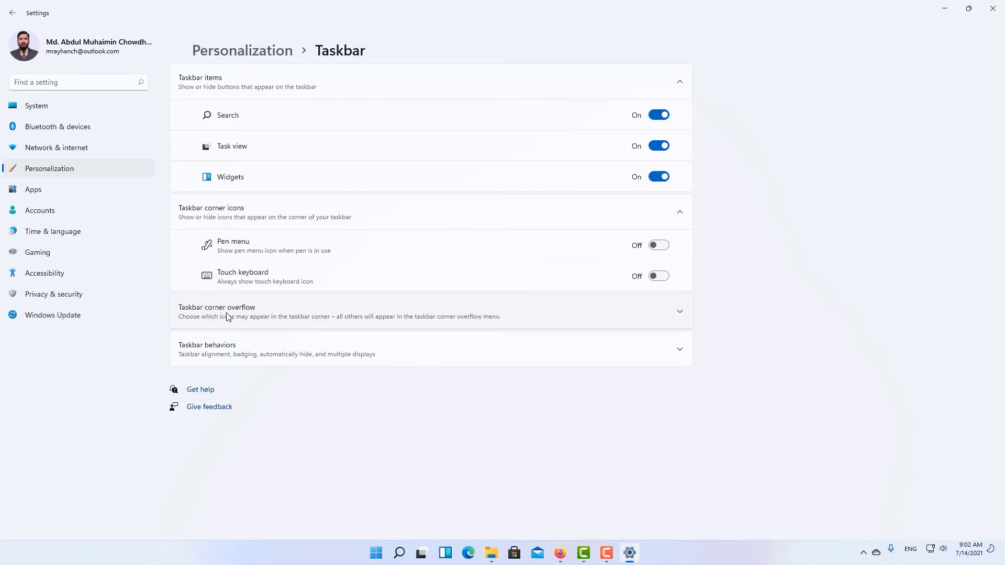
pyautogui.click(354, 217)
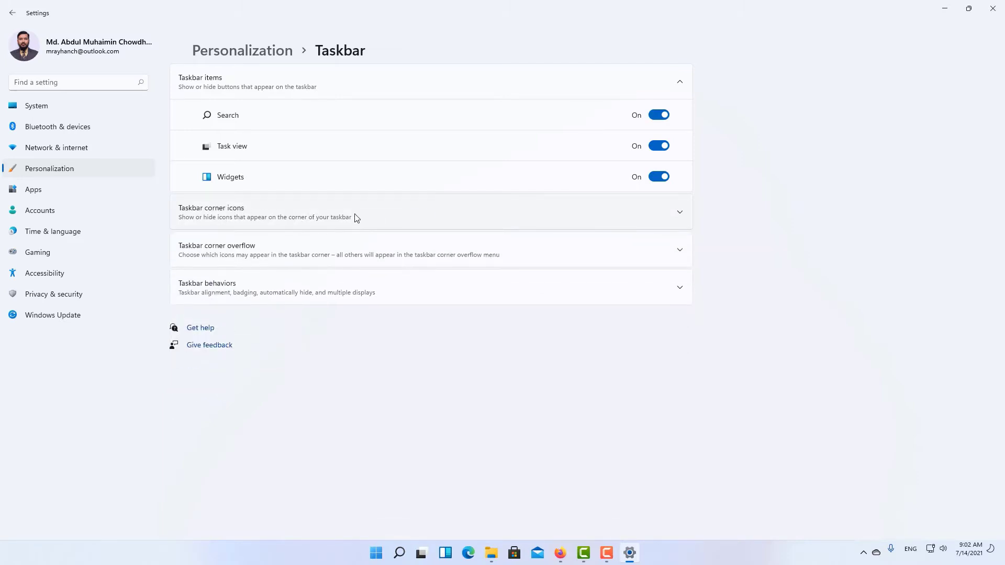
pyautogui.click(337, 262)
pyautogui.click(336, 258)
pyautogui.click(322, 292)
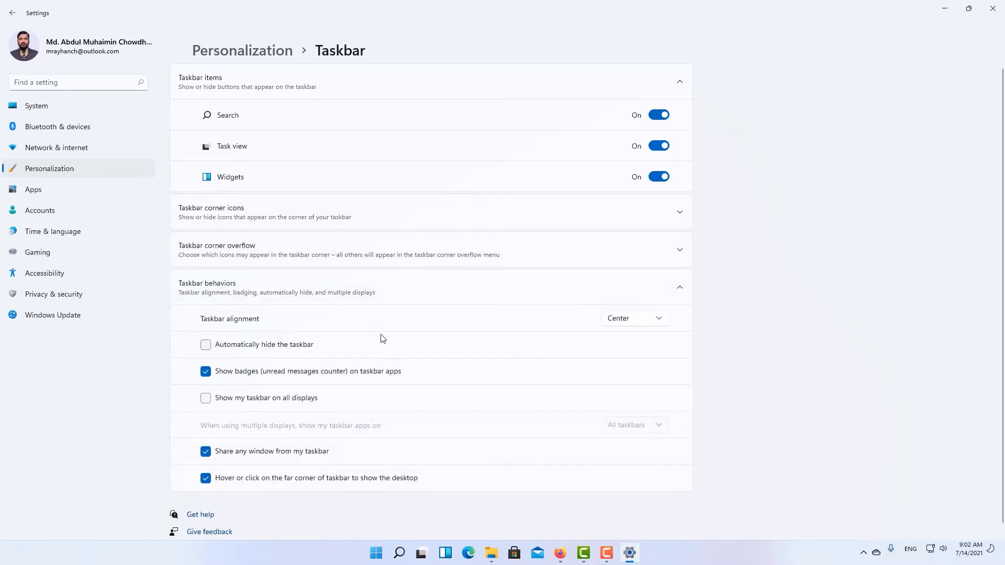
# Set the taskbar alignment to Left, return it to Center, and close Settings
pyautogui.click(633, 321)
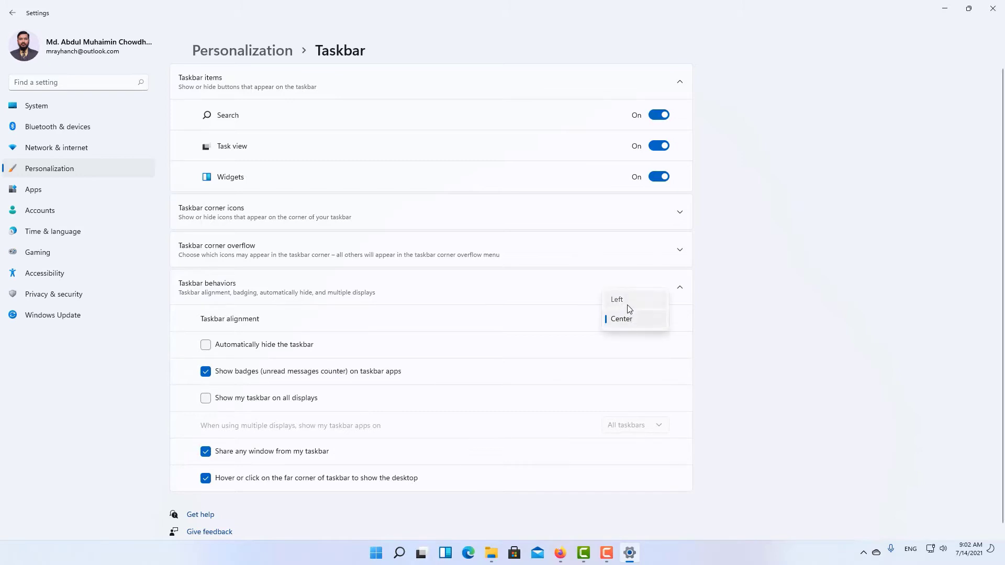
pyautogui.click(625, 306)
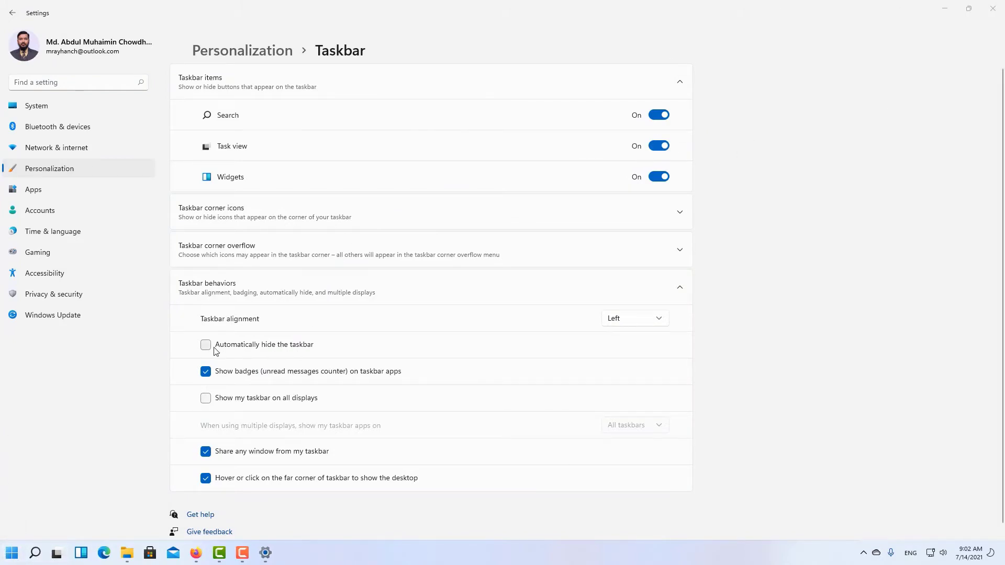
pyautogui.click(623, 320)
pyautogui.click(621, 338)
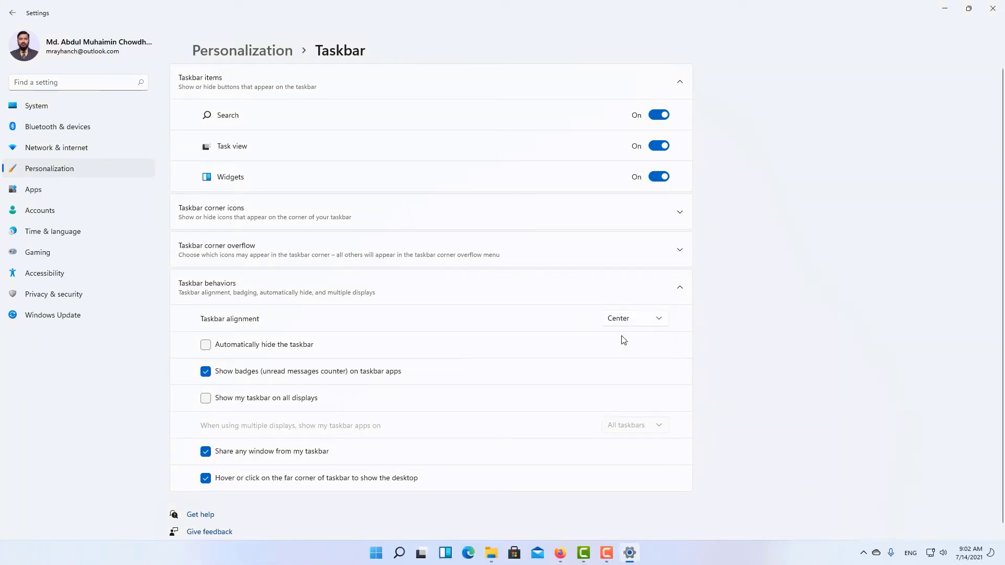
pyautogui.click(993, 7)
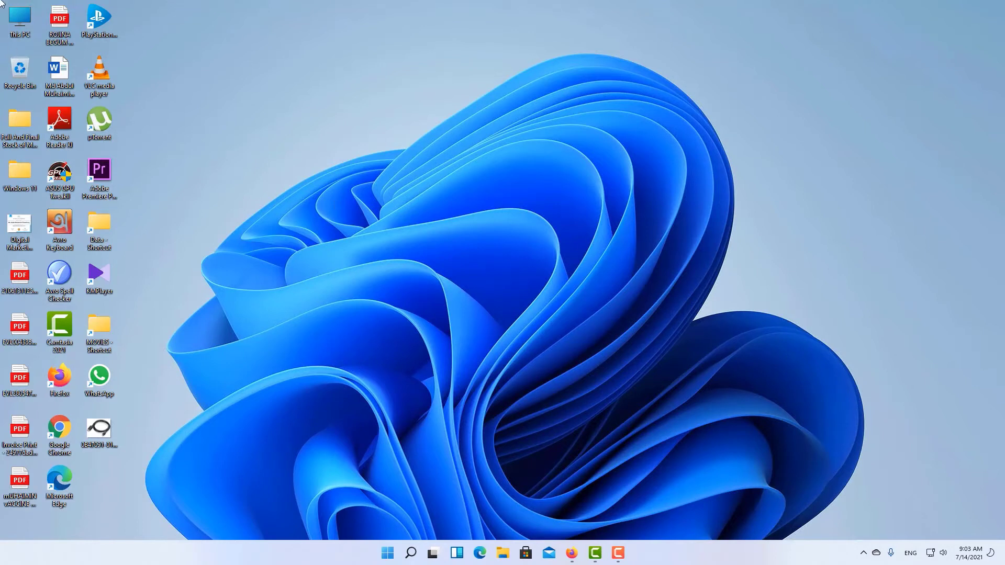
# Open This PC to look over the items under Devices and drives, and return to the desktop
pyautogui.doubleClick(20, 21)
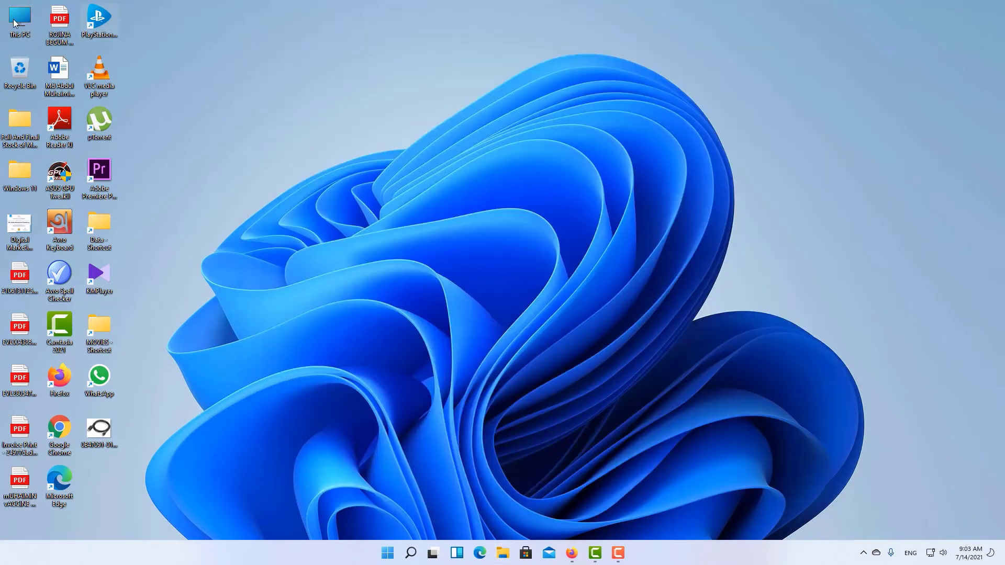
pyautogui.doubleClick(16, 21)
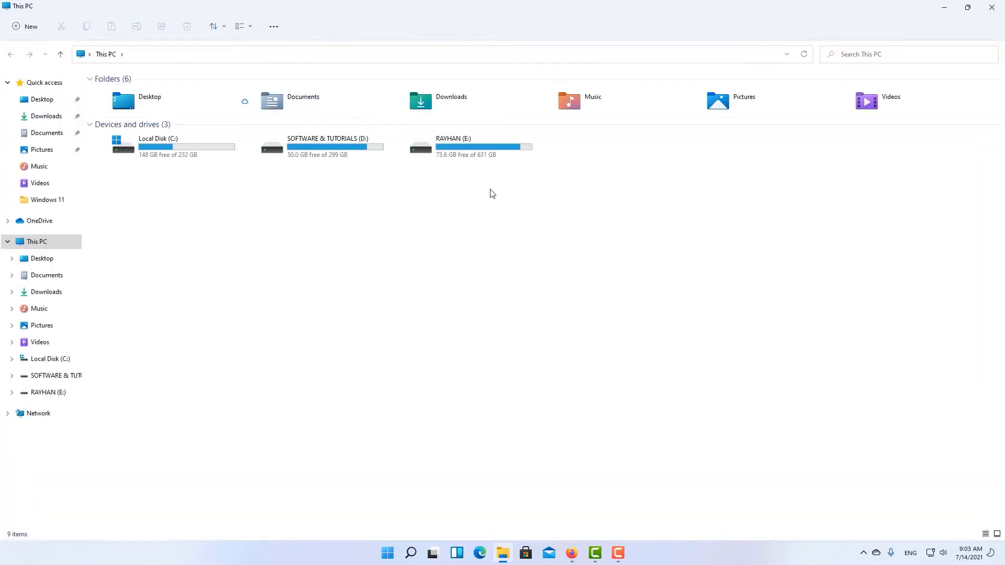
pyautogui.moveTo(635, 176); pyautogui.dragTo(121, 131)
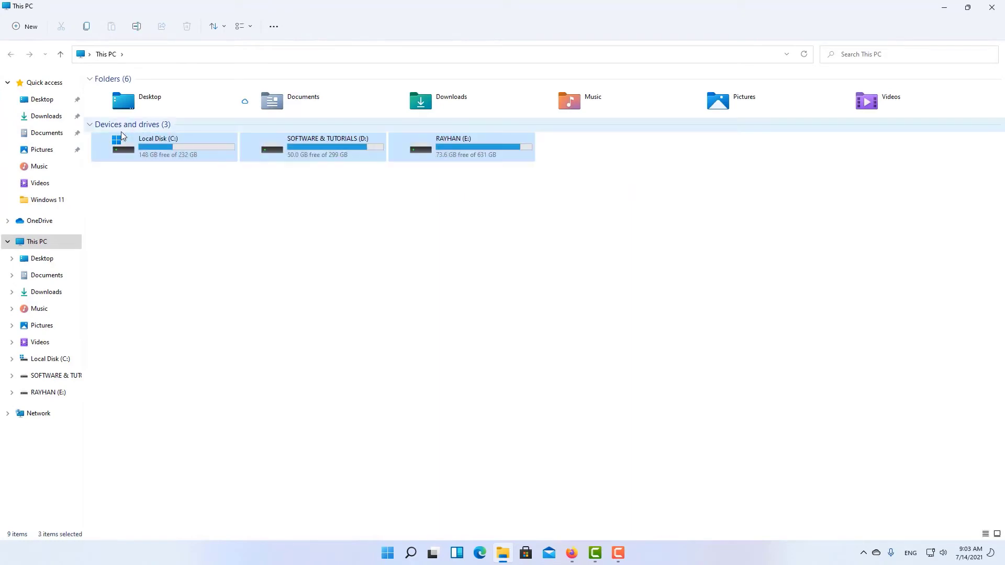
pyautogui.click(444, 205)
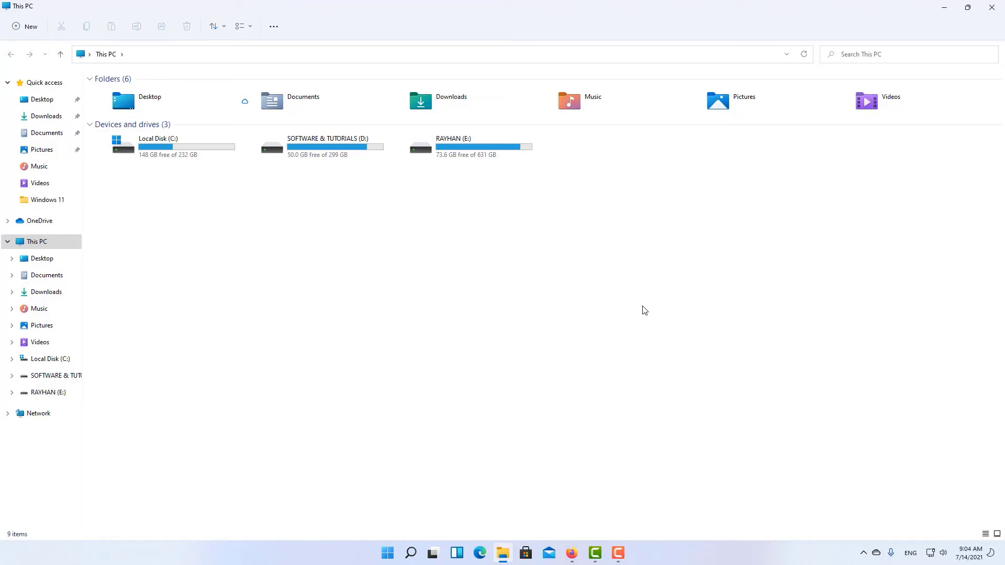
pyautogui.press('super+d')
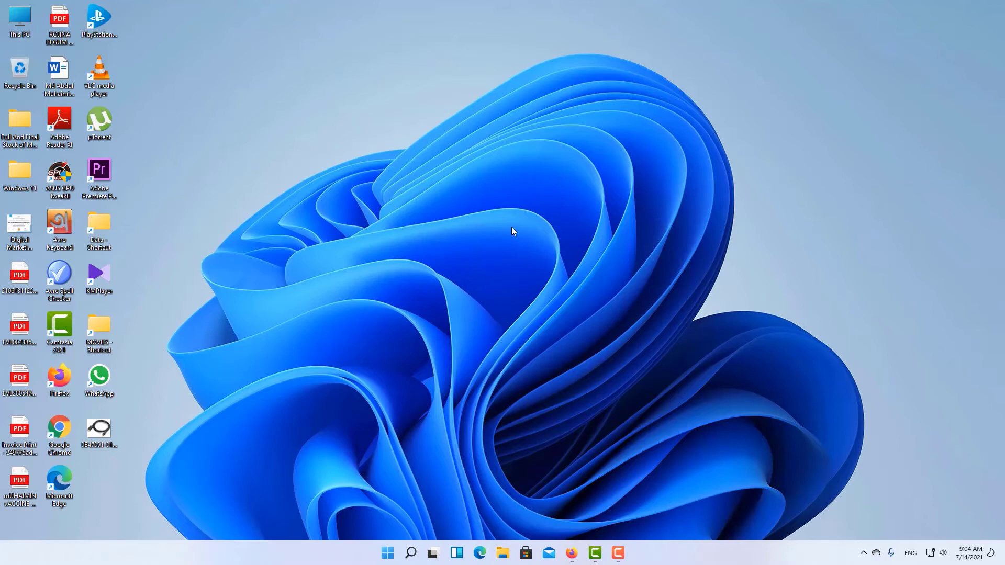
# Look over the desktop context menu, its New item choices, and the extended options with their View submenu, and close it
pyautogui.rightClick(392, 140)
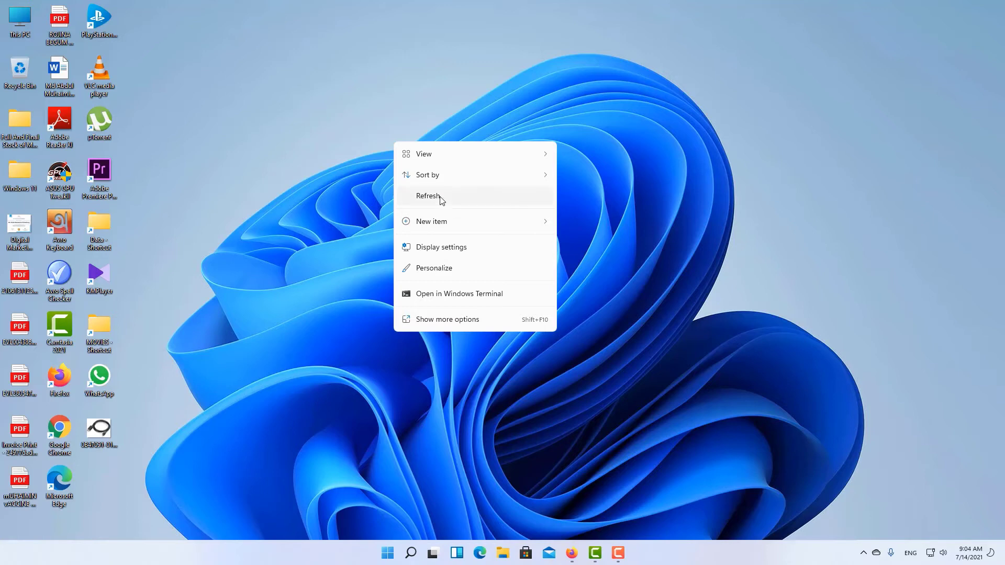
pyautogui.click(461, 322)
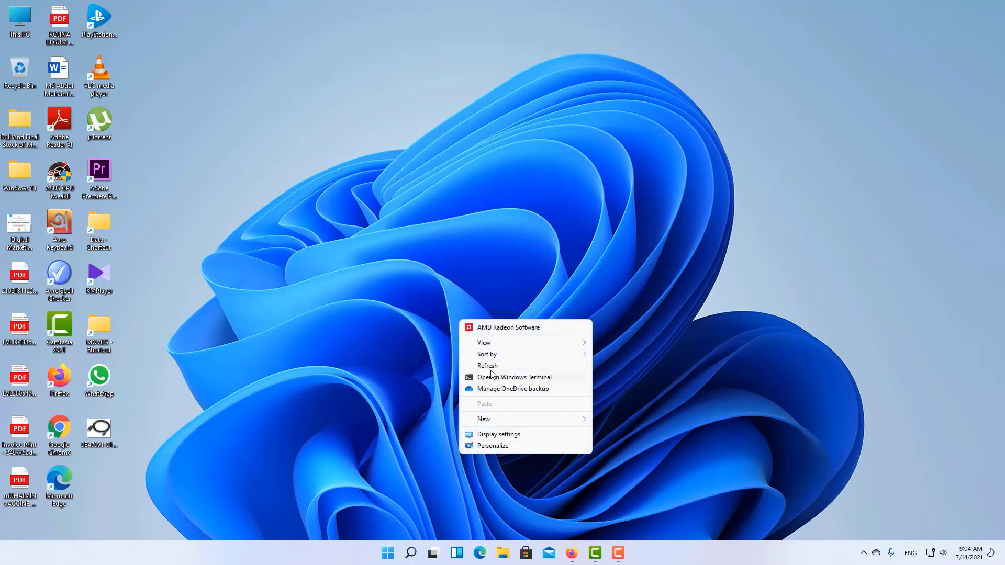
pyautogui.moveTo(483, 359)
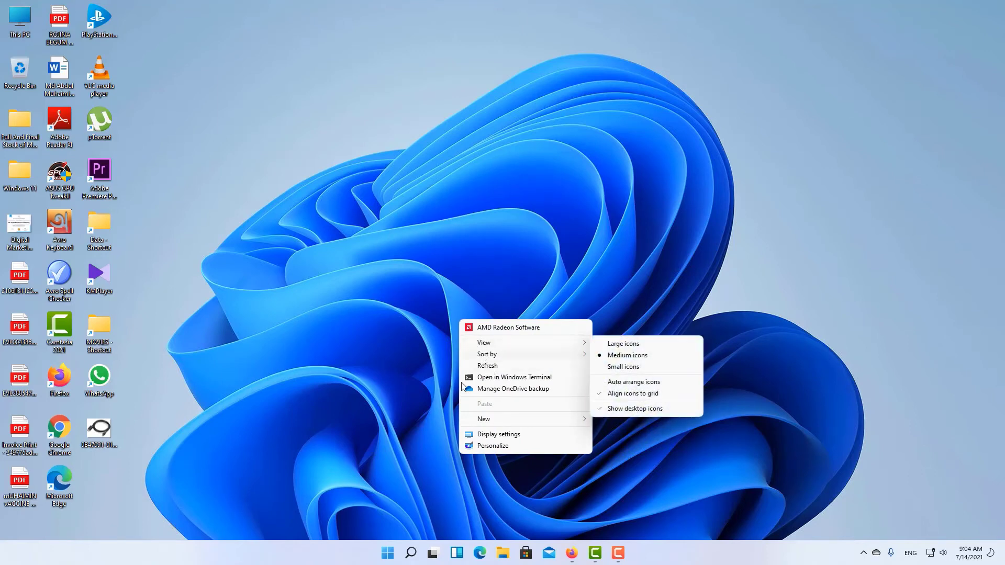
pyautogui.rightClick(566, 124)
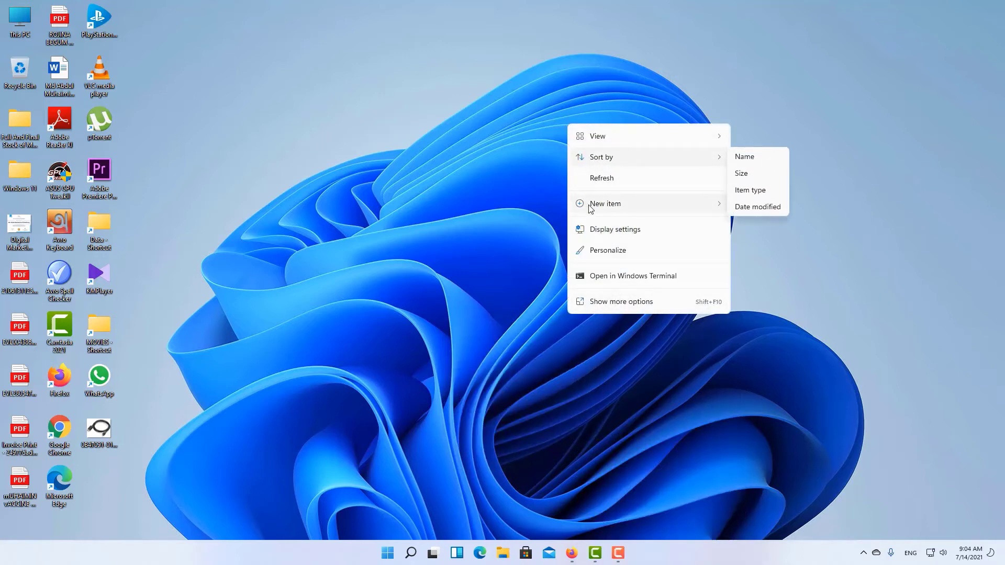
pyautogui.moveTo(591, 209)
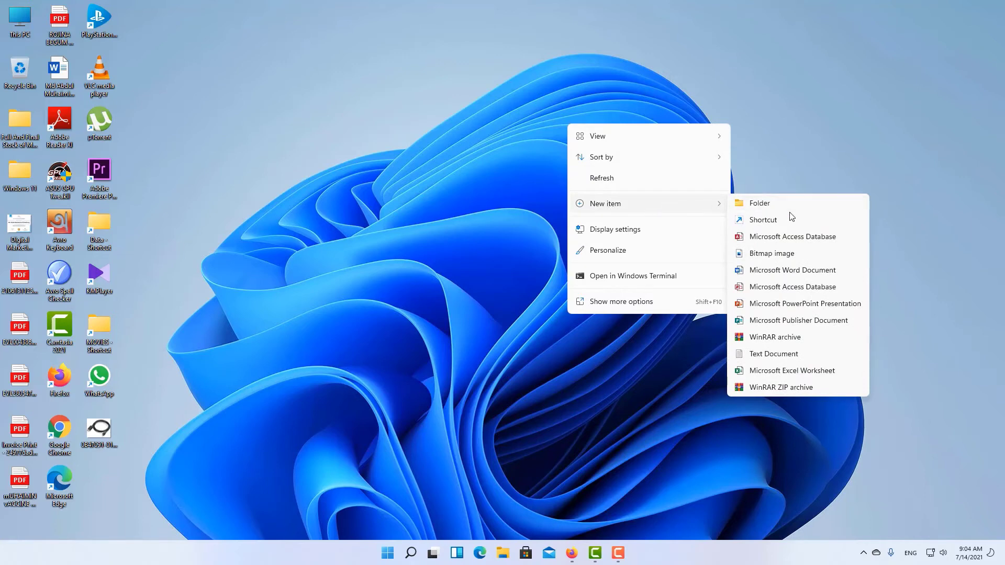
pyautogui.click(621, 303)
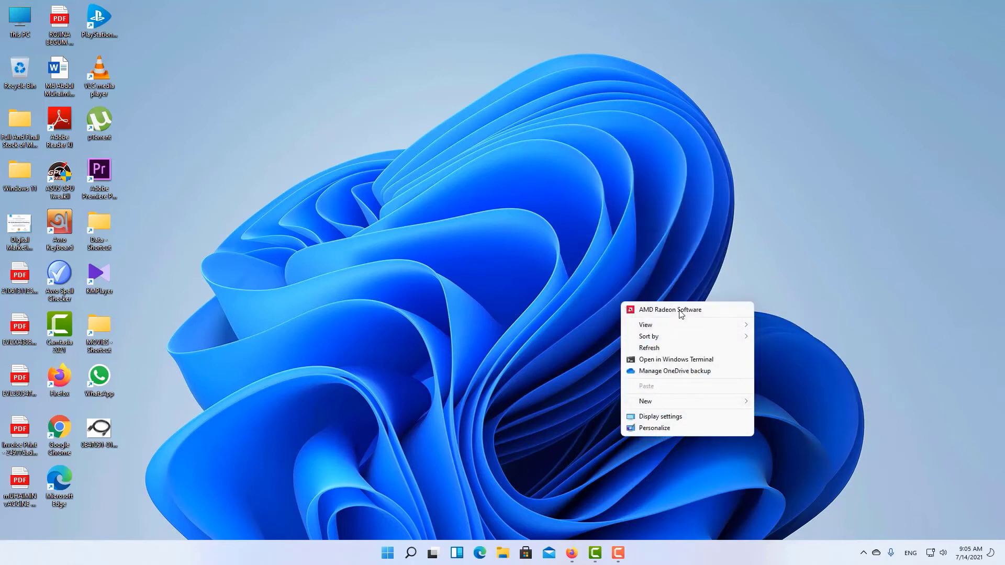
pyautogui.click(521, 156)
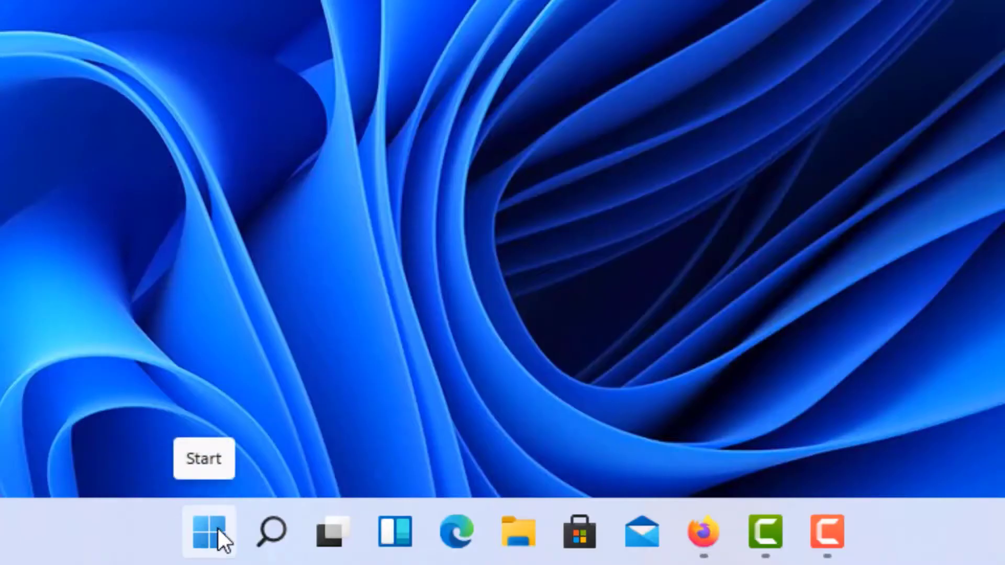
# Open and close the Start menu several times to examine its opening and closing animation
pyautogui.click(208, 533)
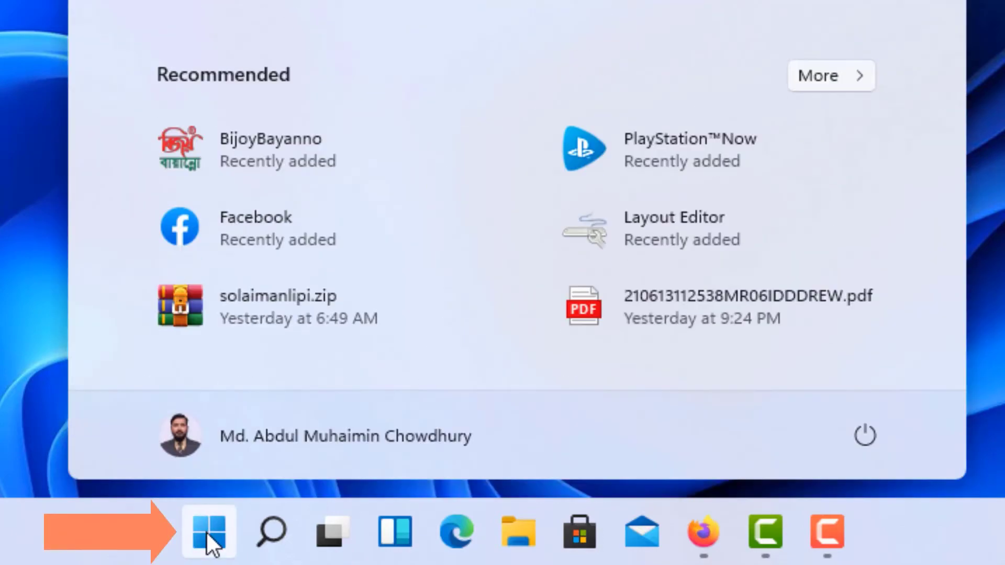
pyautogui.click(210, 533)
pyautogui.click(210, 533)
pyautogui.click(212, 536)
pyautogui.click(211, 535)
pyautogui.click(212, 535)
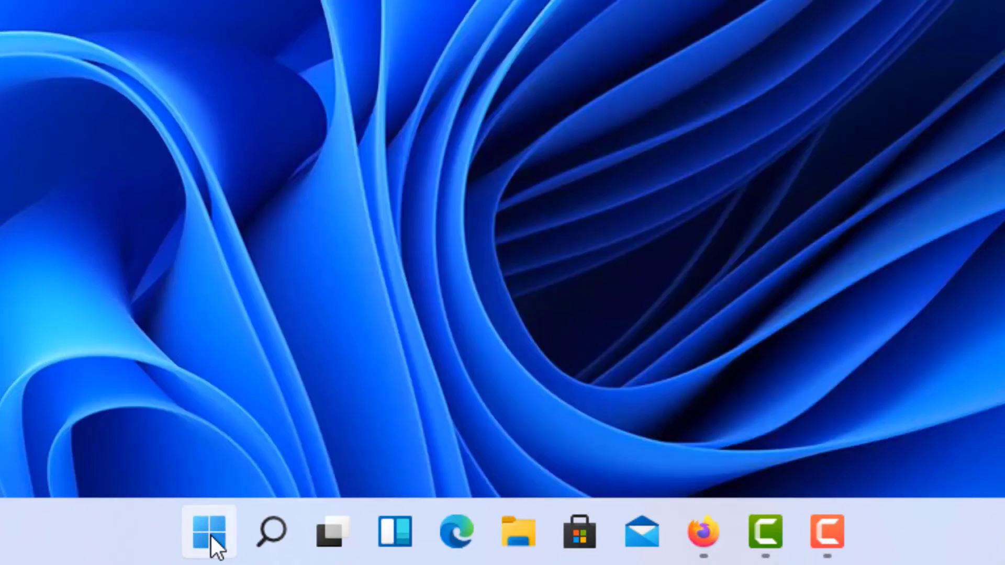
pyautogui.click(211, 535)
pyautogui.click(212, 535)
pyautogui.click(207, 536)
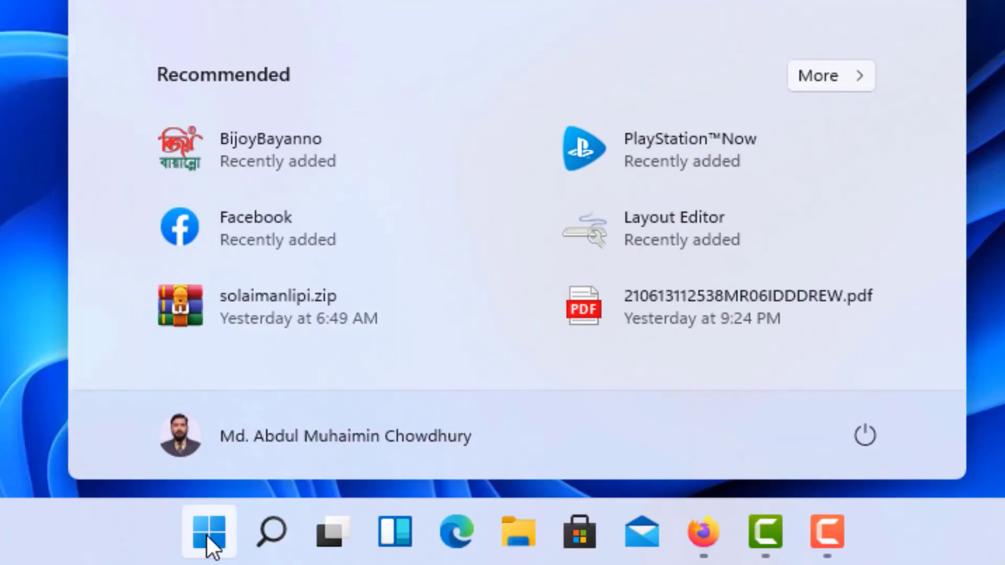
pyautogui.click(206, 535)
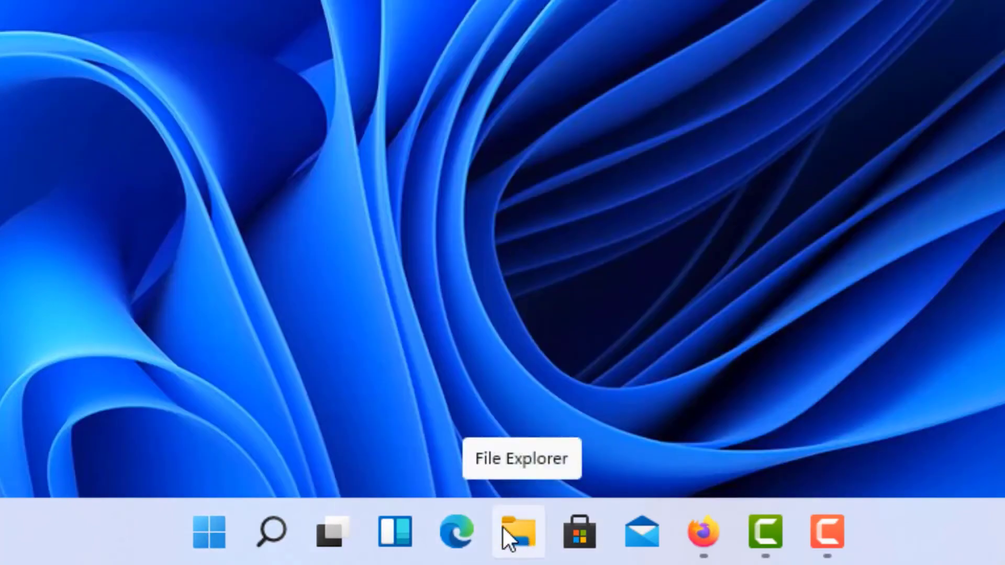
# Open File Explorer, and minimize and restore its window repeatedly to examine the window animation
pyautogui.click(522, 535)
pyautogui.click(523, 536)
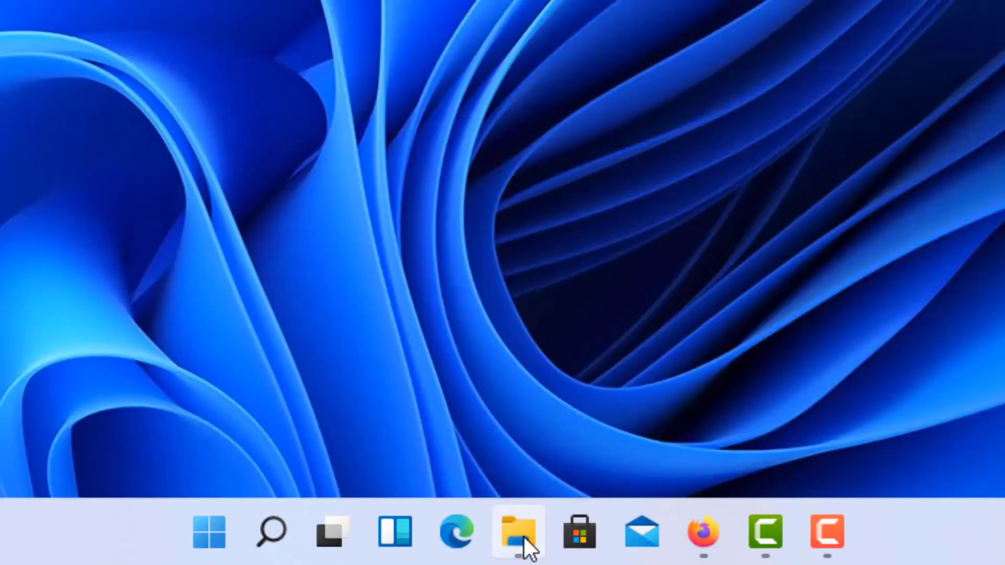
pyautogui.click(523, 537)
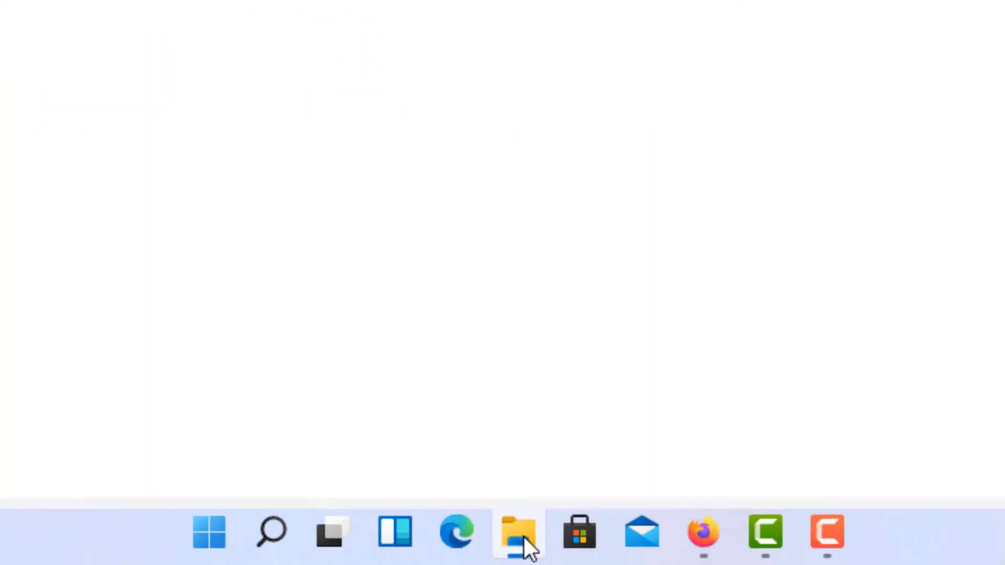
pyautogui.click(523, 537)
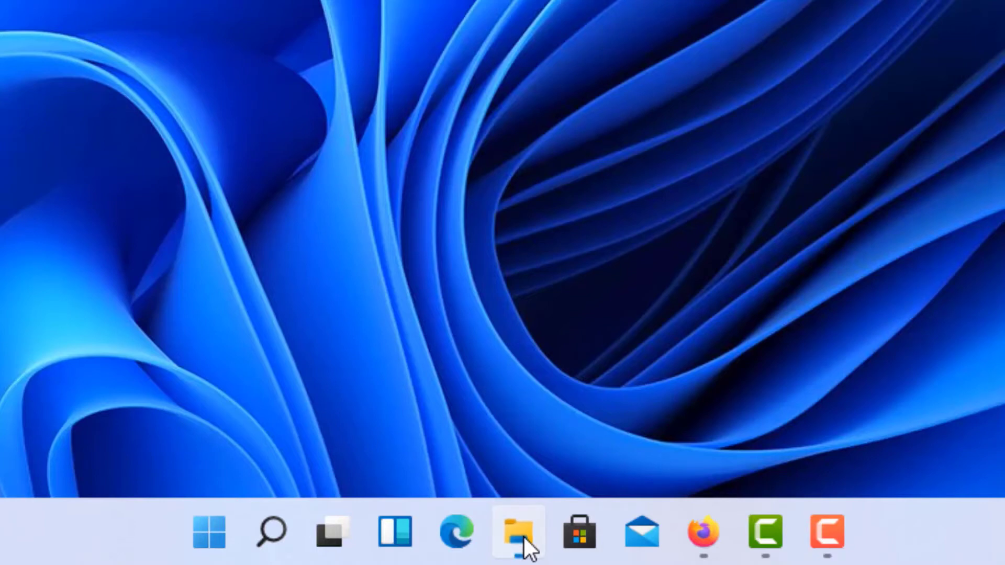
pyautogui.click(524, 537)
pyautogui.click(524, 537)
pyautogui.click(523, 537)
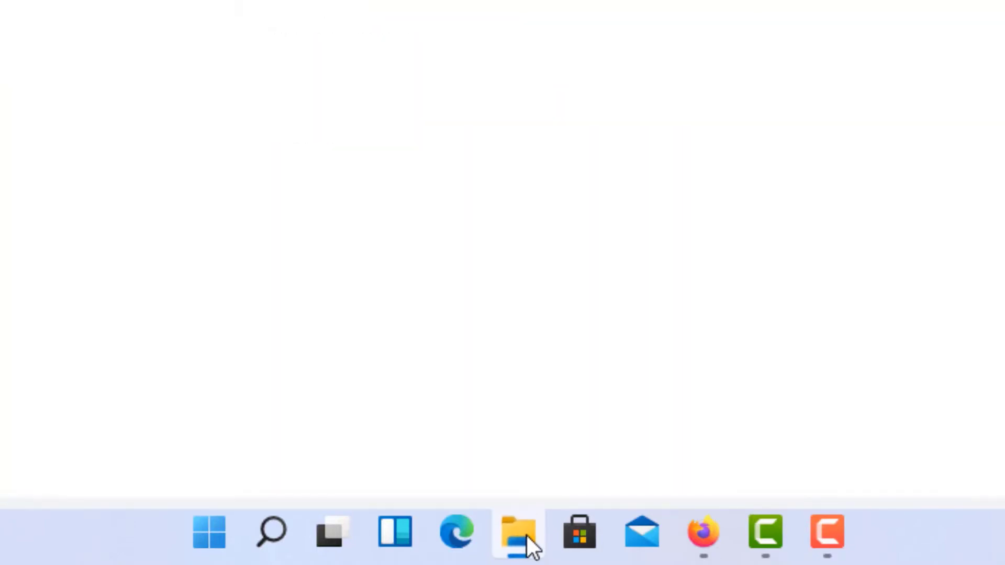
pyautogui.click(525, 536)
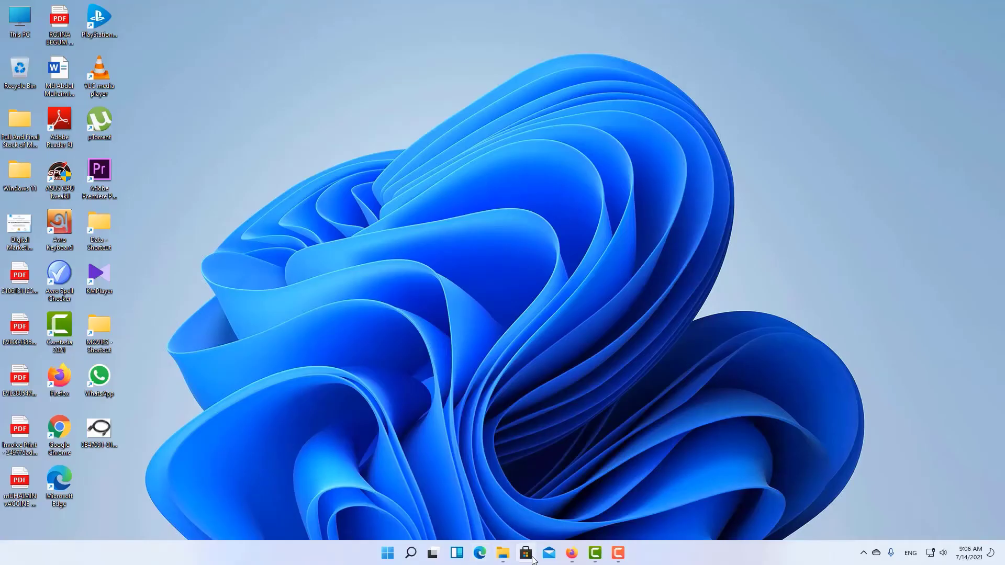
# Open Microsoft Store and browse the app and game sections on its Home page
pyautogui.click(579, 532)
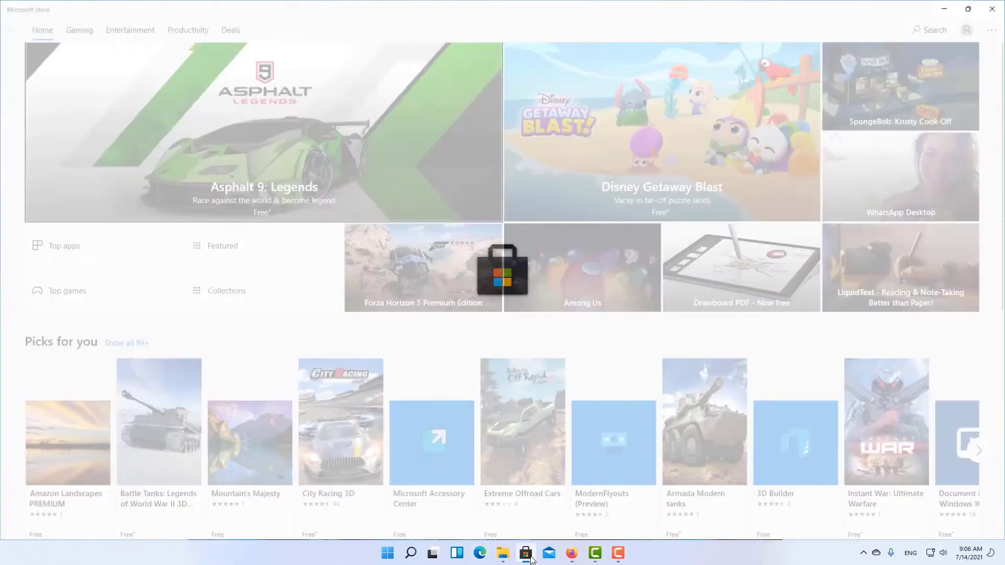
pyautogui.scroll(-10, 504, 407)
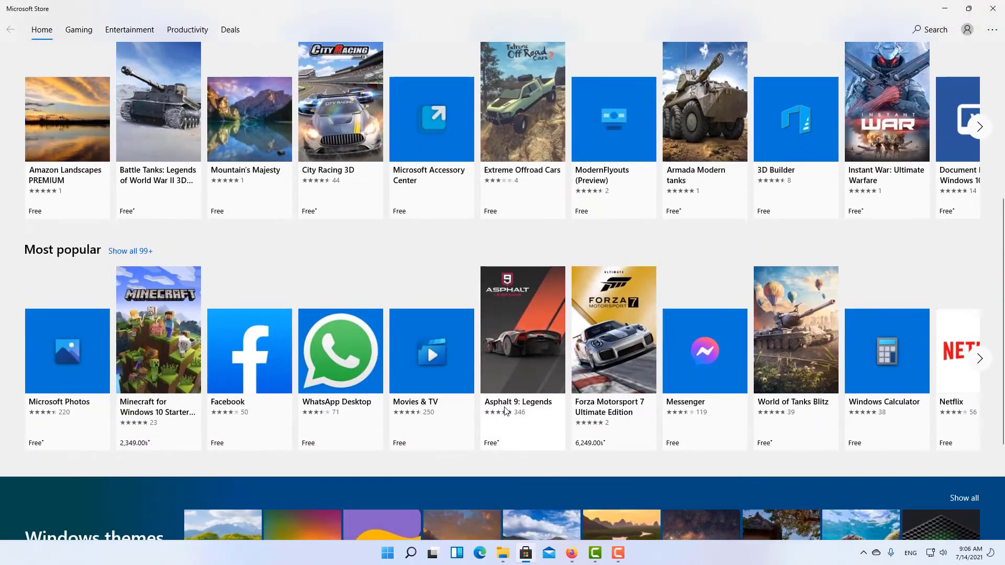
pyautogui.scroll(-8, 505, 409)
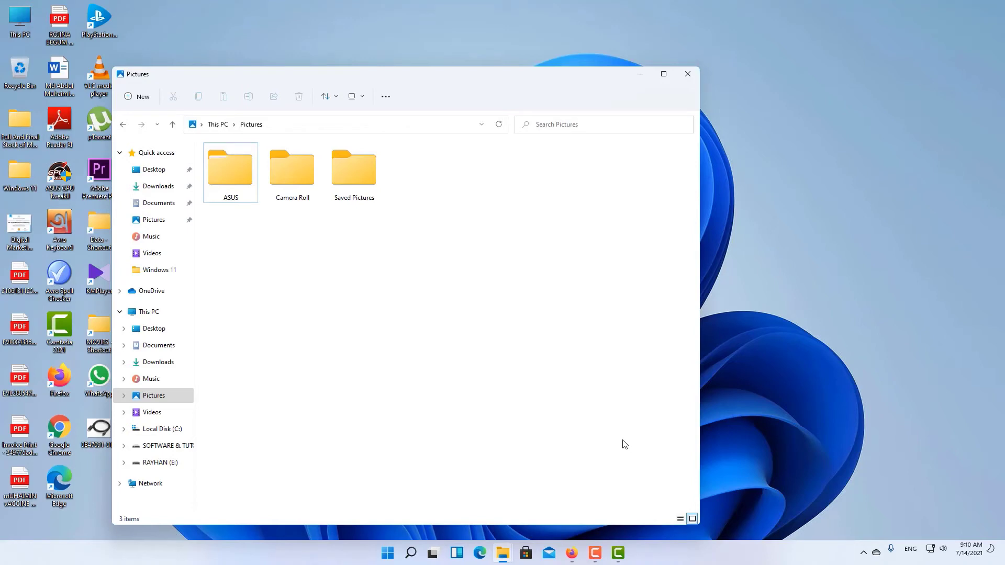
# Maximize the Pictures window and snap it in a three-column layout, with VIDEO in the first column and ALL SOFTWARE in the middle
pyautogui.doubleClick(422, 84)
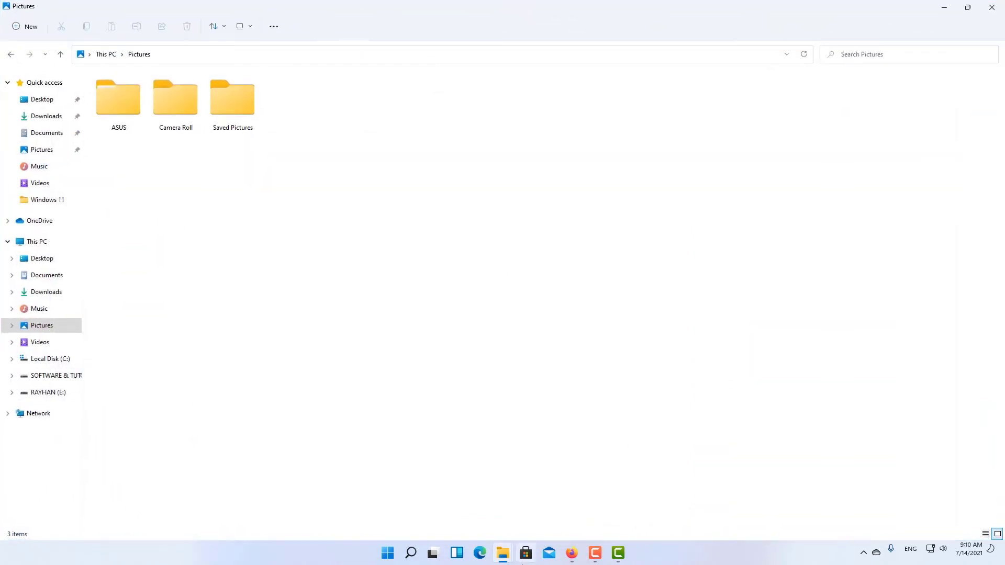
pyautogui.moveTo(501, 560)
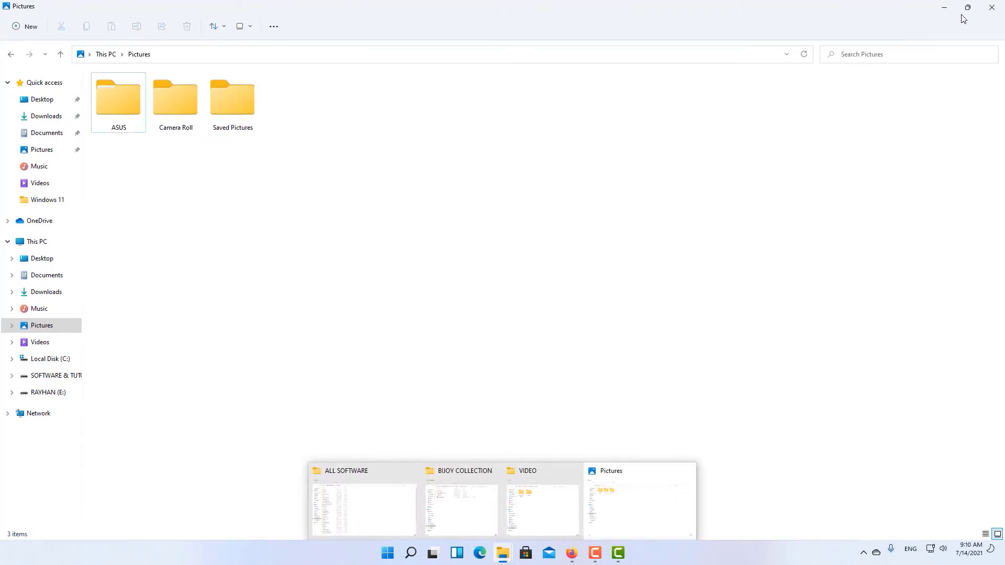
pyautogui.moveTo(970, 14)
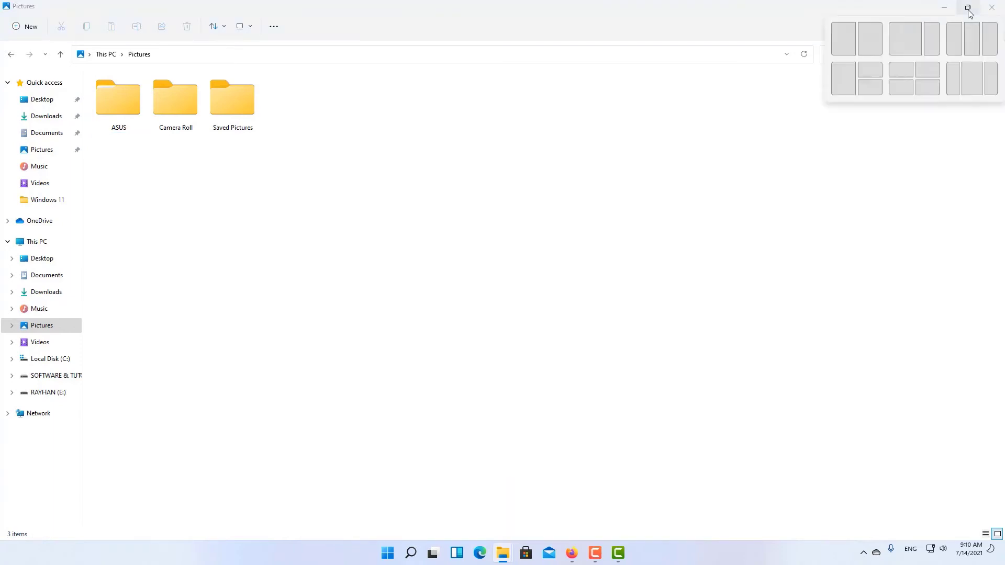
pyautogui.click(990, 39)
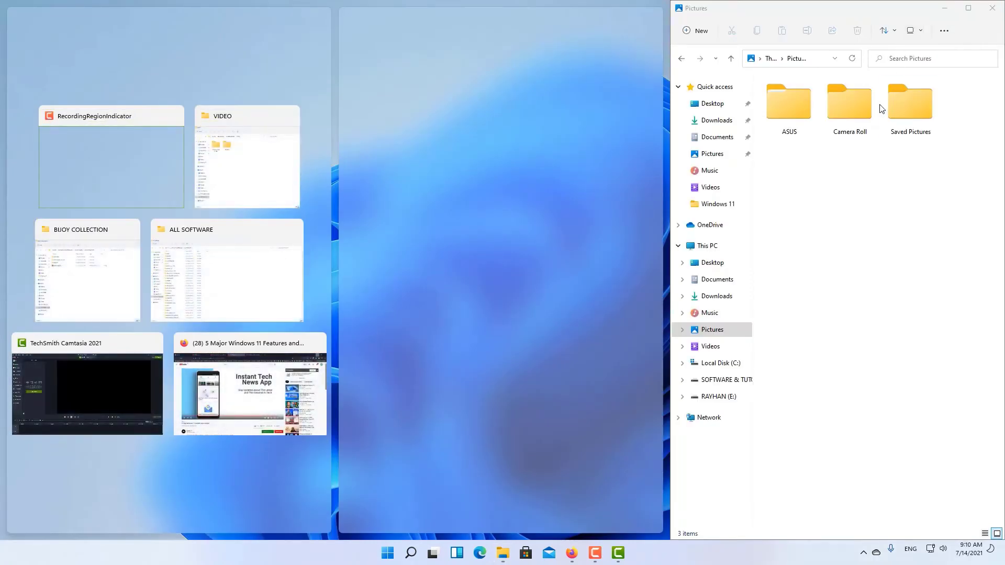
pyautogui.click(256, 159)
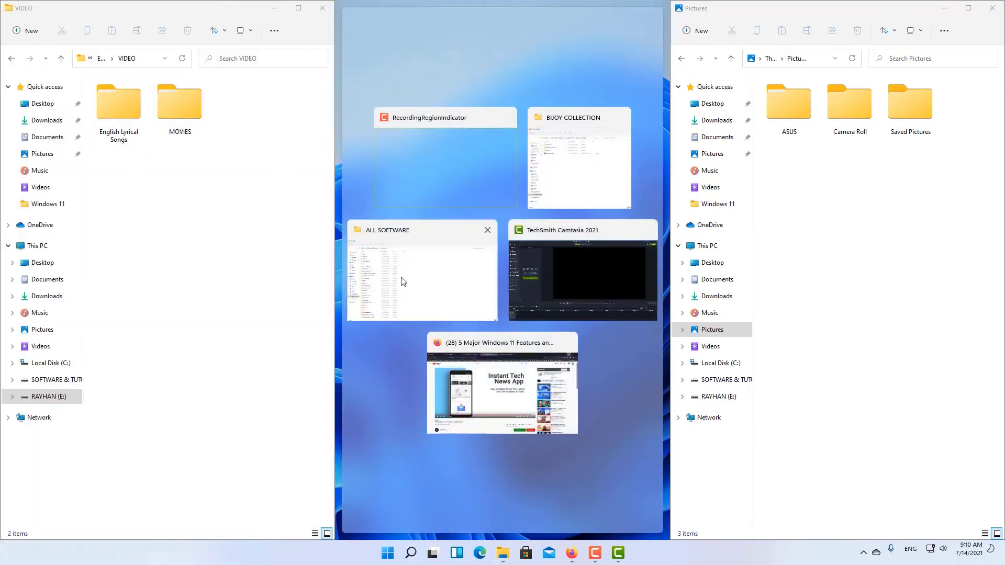
pyautogui.click(452, 273)
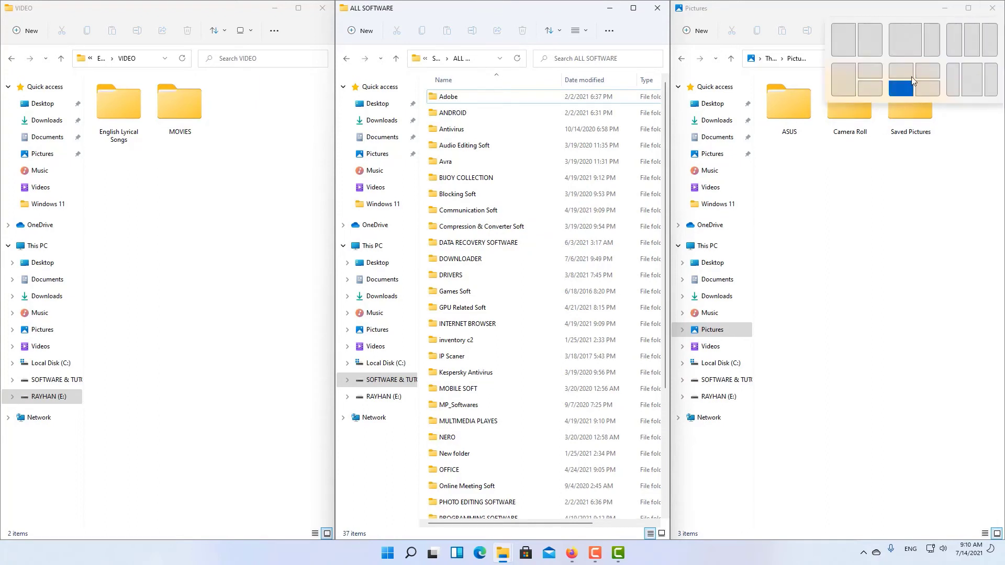
# Snap Pictures to the upper-right quarter of the four-window layout, and fill the others with ALL SOFTWARE, VIDEO and BIJOY COLLECTION
pyautogui.click(923, 74)
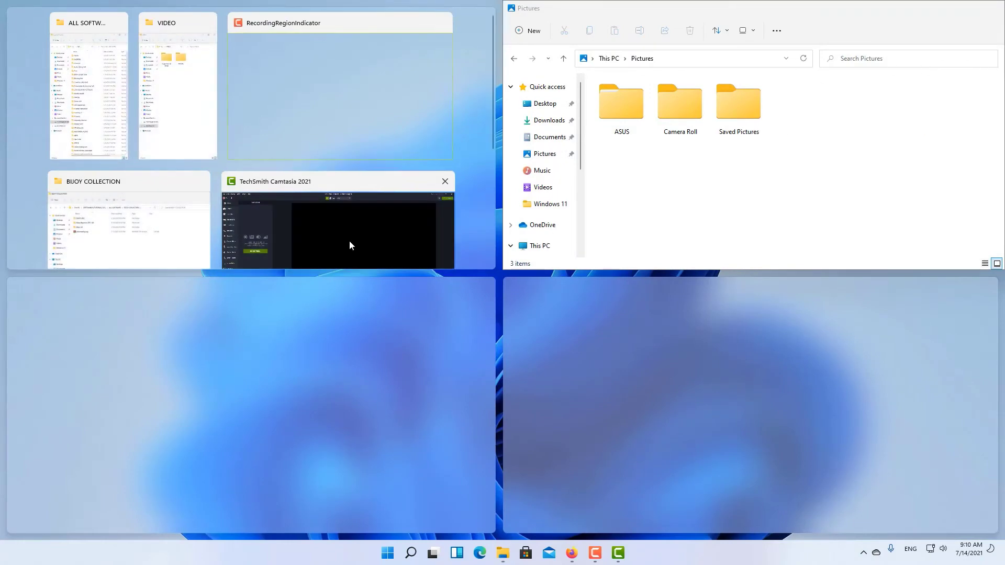
pyautogui.click(99, 81)
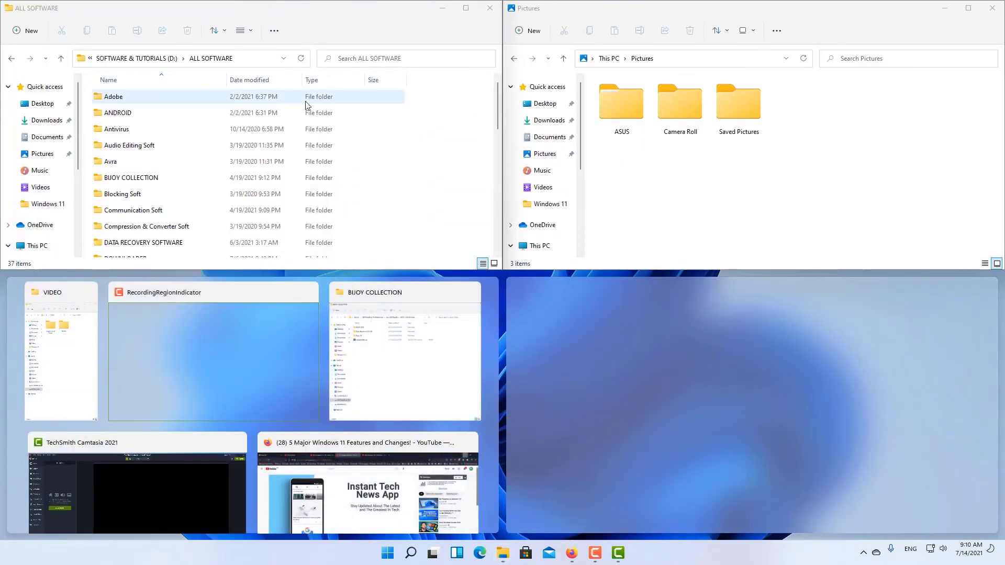
pyautogui.click(67, 359)
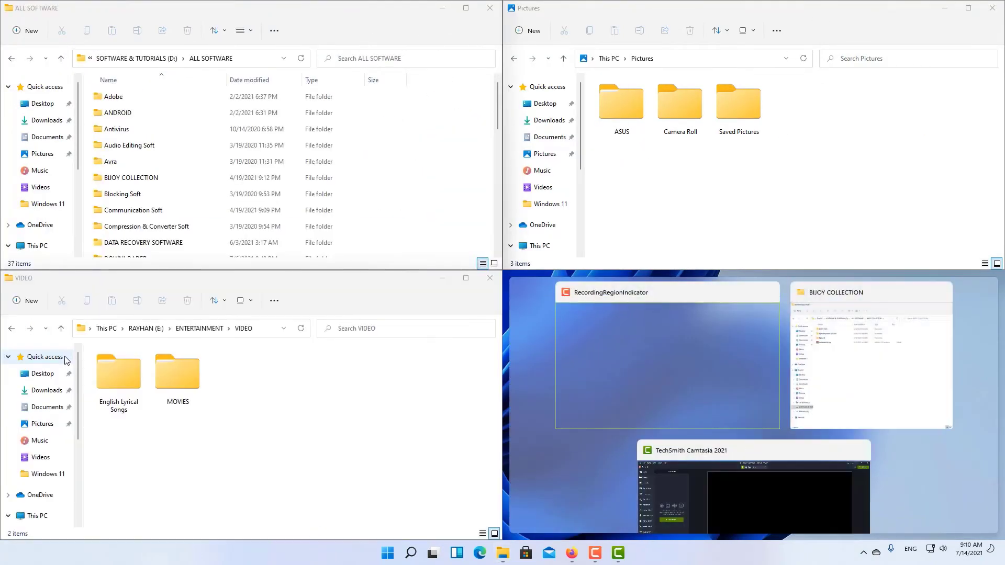
pyautogui.click(935, 369)
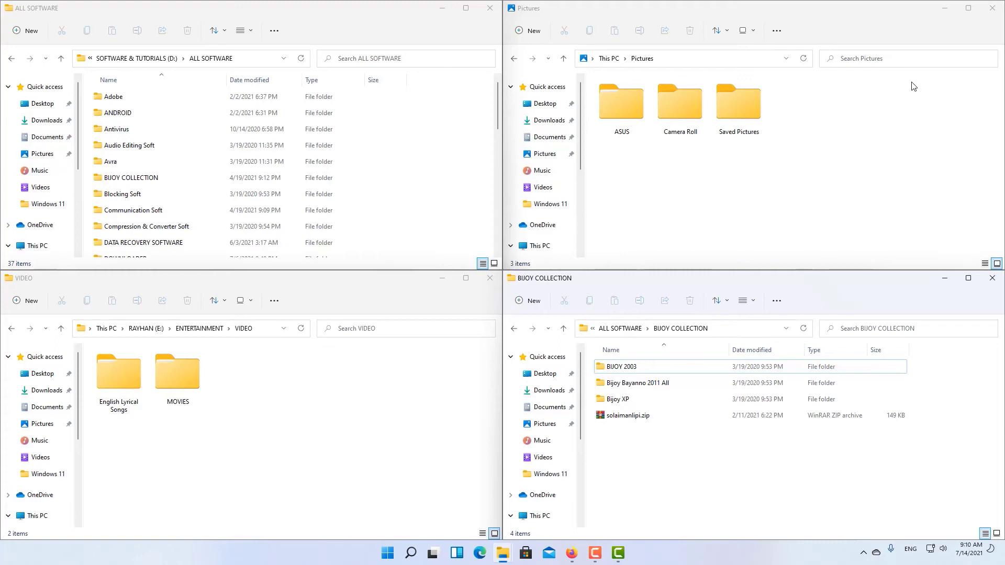
# Clear the snapped Pictures, ALL SOFTWARE, BIJOY COLLECTION and VIDEO windows from view to return to the desktop
pyautogui.click(968, 7)
pyautogui.click(944, 8)
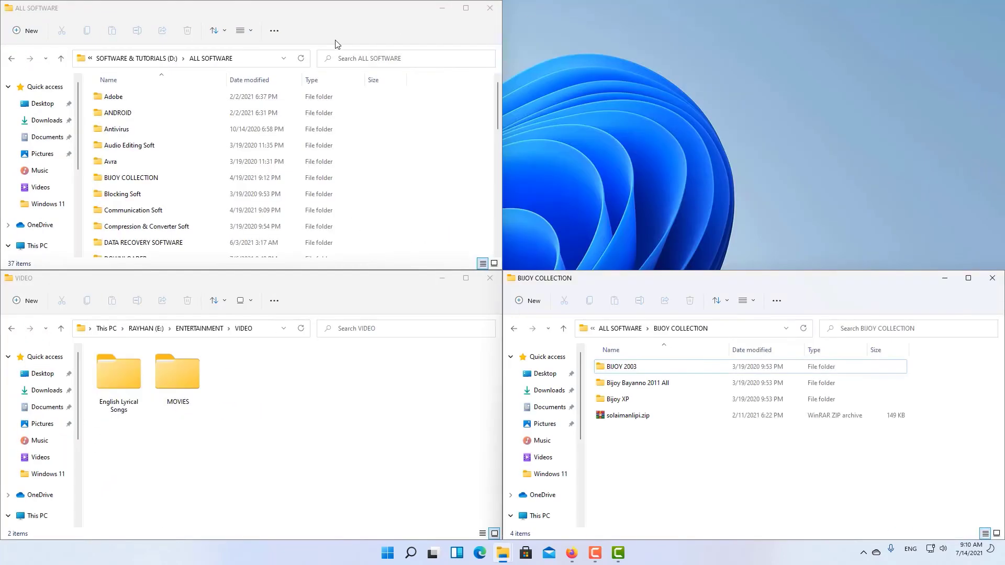
pyautogui.click(336, 21)
pyautogui.moveTo(336, 20); pyautogui.dragTo(763, 137)
pyautogui.click(783, 124)
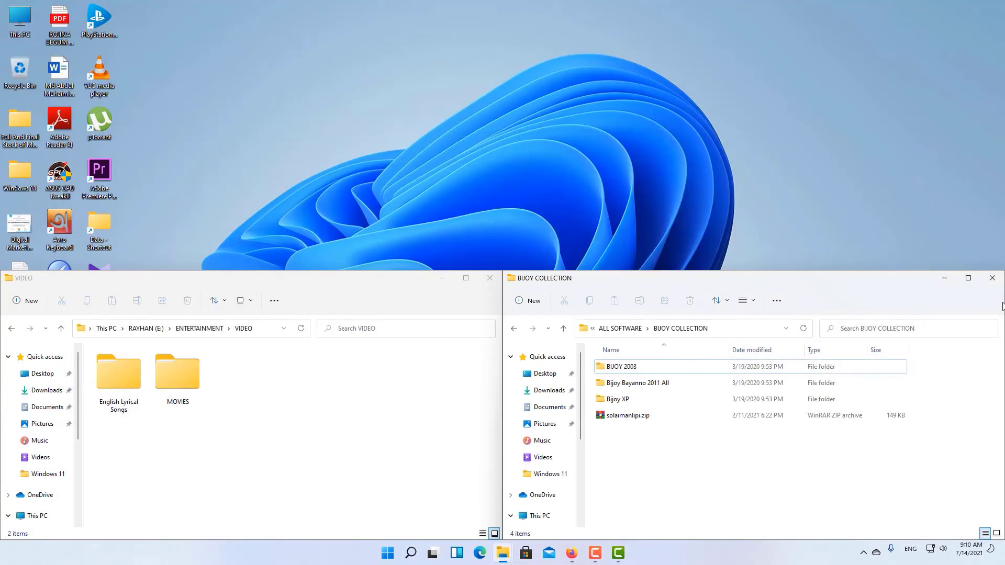
pyautogui.click(944, 278)
pyautogui.click(442, 278)
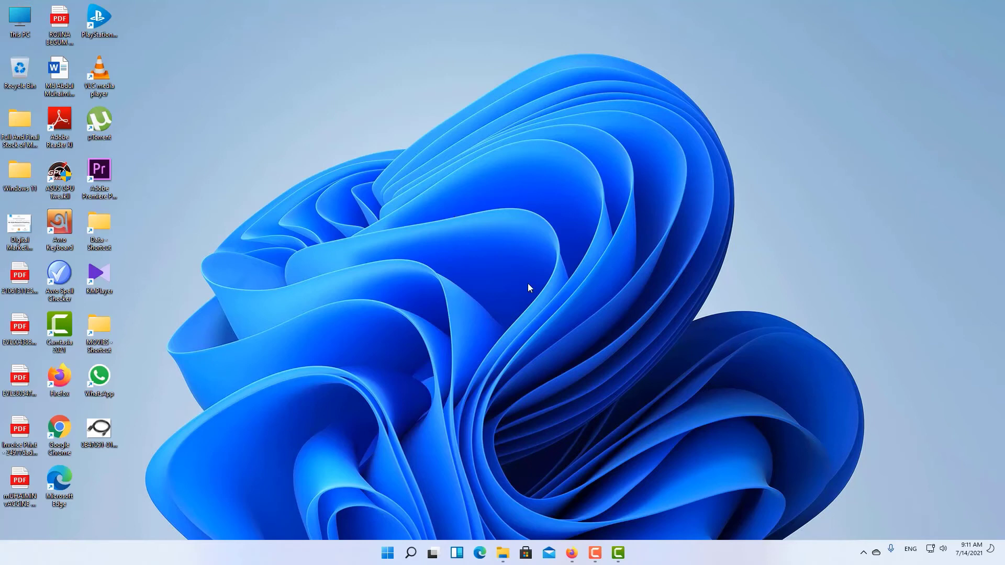
# Open Widgets and browse the weather, market and news cards down through the feed
pyautogui.click(457, 553)
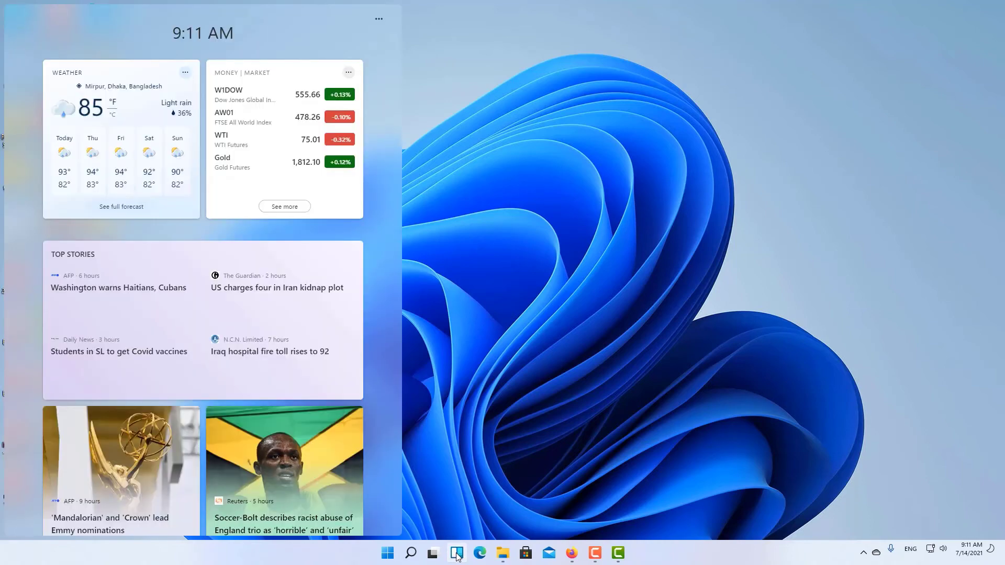
pyautogui.scroll(-10, 245, 296)
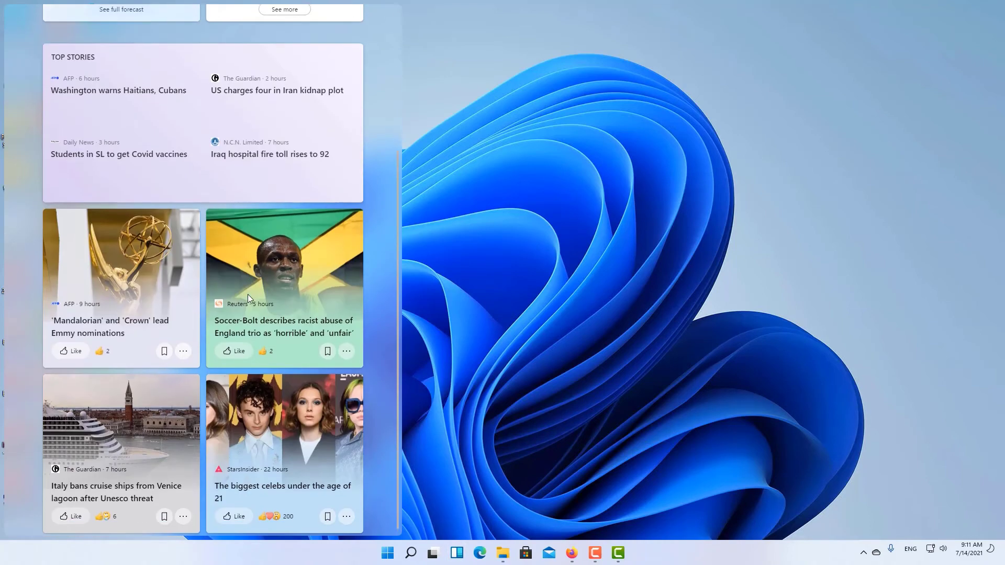
pyautogui.scroll(-12, 250, 306)
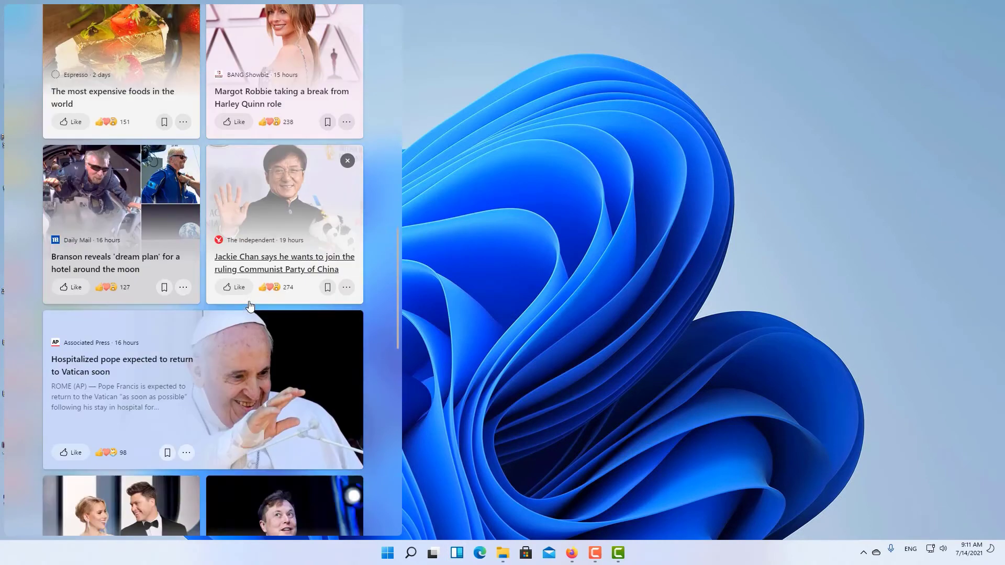
# Browse further through the Widgets news feed, return to the weather and market cards, and close Widgets
pyautogui.moveTo(249, 307)
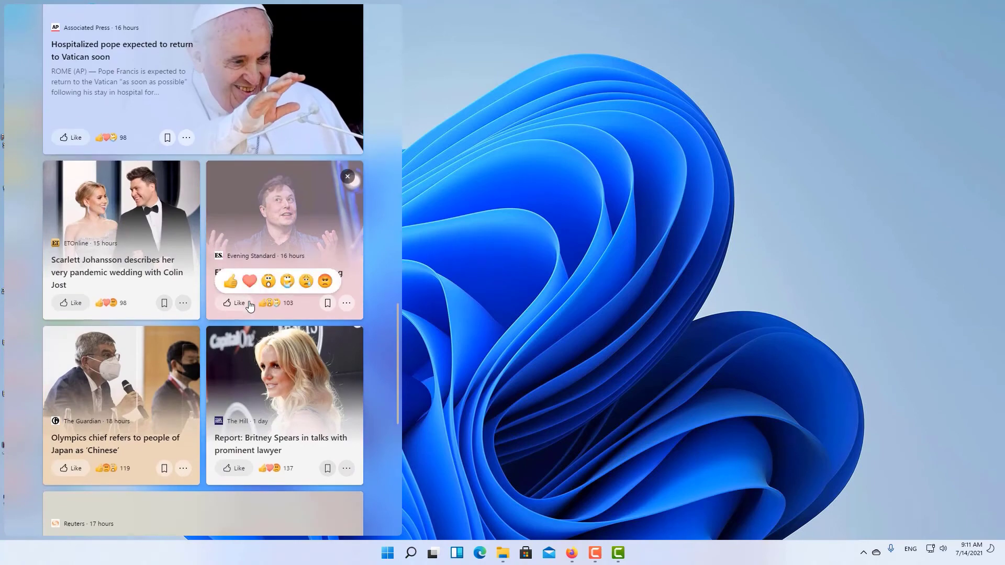
pyautogui.scroll(20, 249, 306)
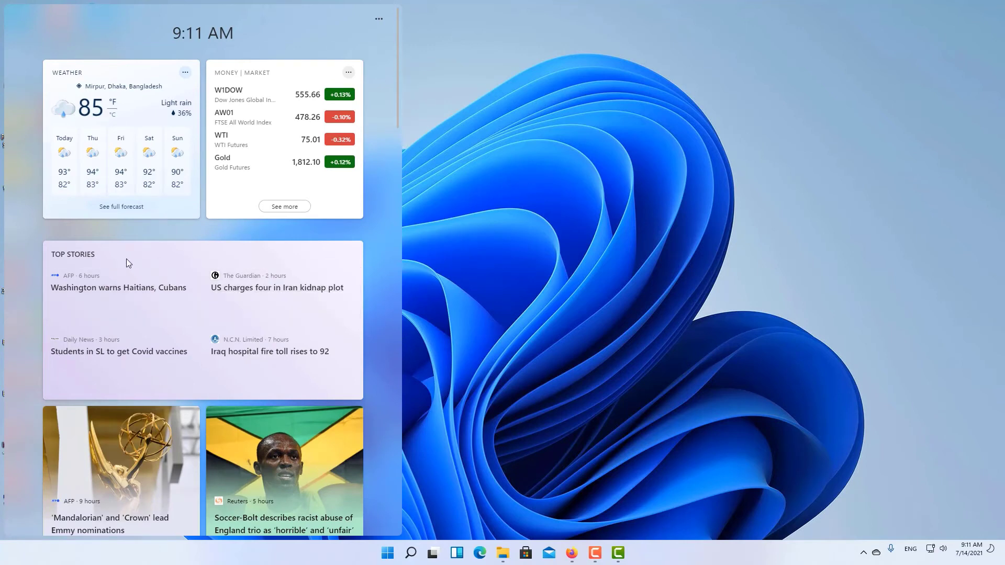
pyautogui.scroll(-15, 209, 356)
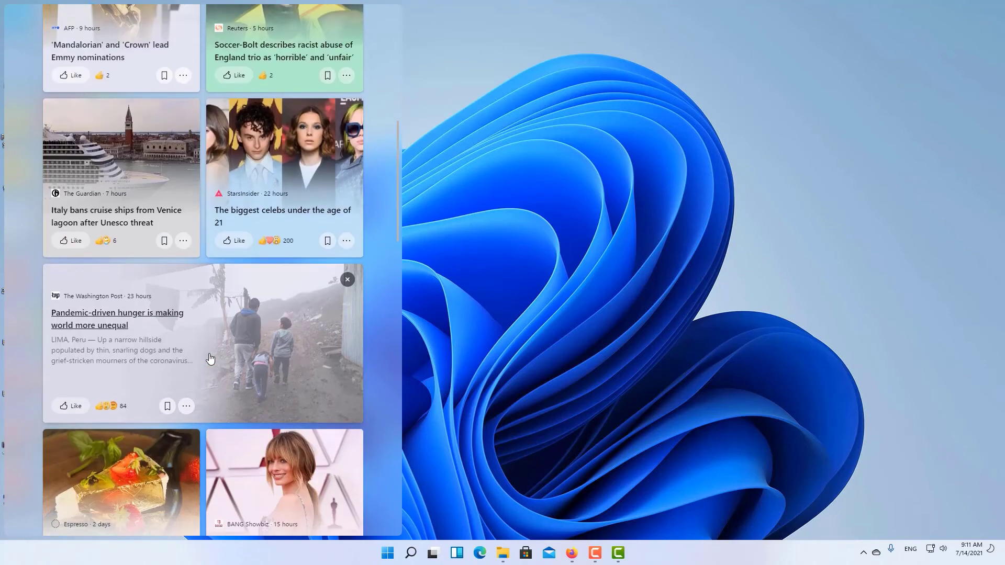
pyautogui.click(447, 203)
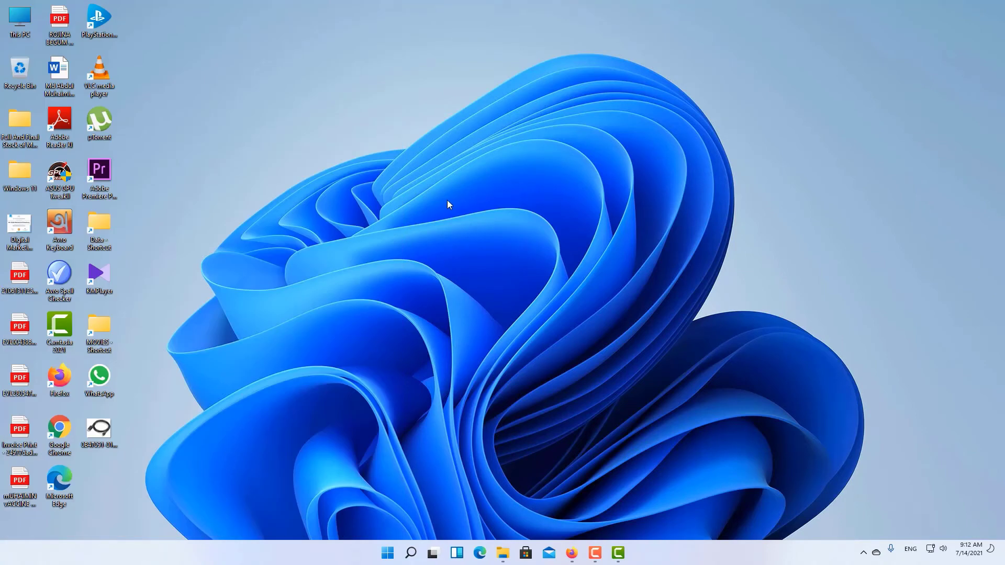
# Open the desktop's Personalization settings, apply the Windows (dark) theme, and view it on the desktop
pyautogui.rightClick(447, 204)
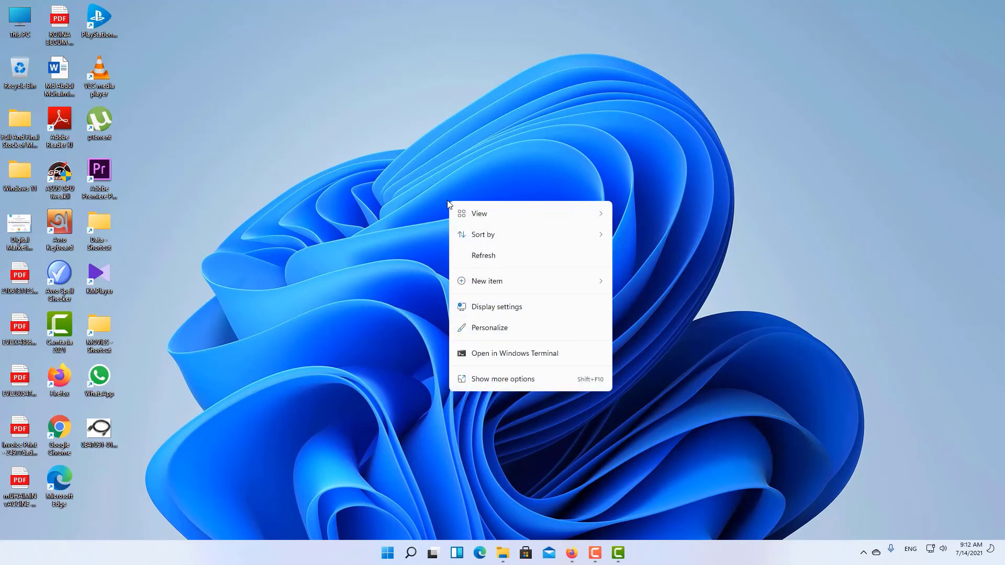
pyautogui.click(505, 330)
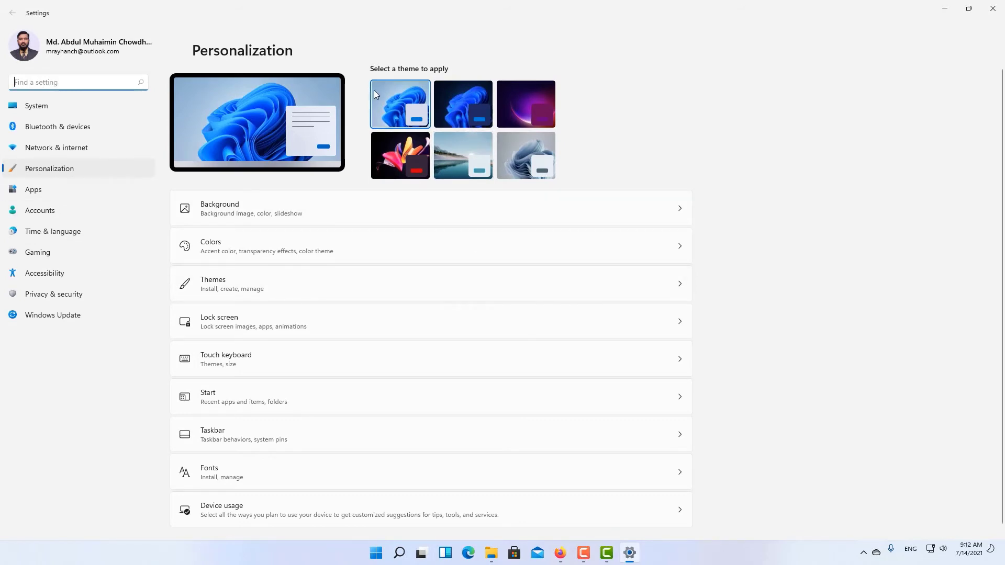
pyautogui.click(458, 99)
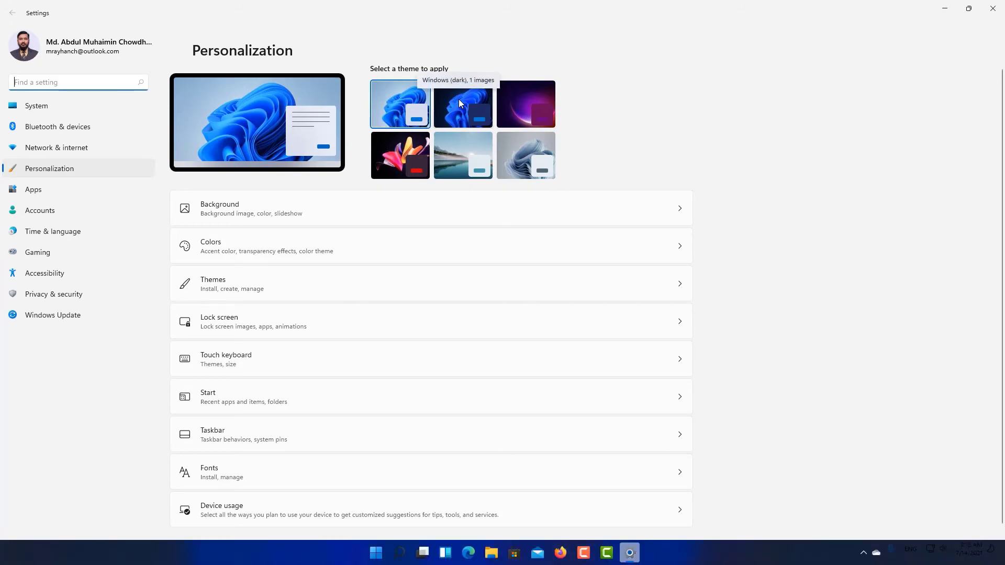
pyautogui.click(943, 9)
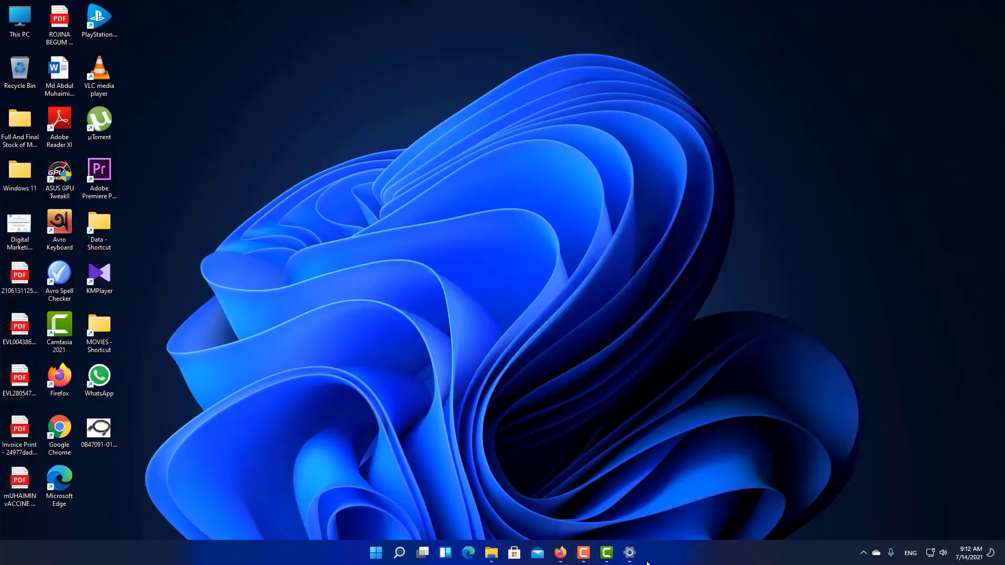
# Try out the purple glow theme with a desktop preview, followed by the Captured Motion, lake sunrise and Flow themes
pyautogui.click(637, 557)
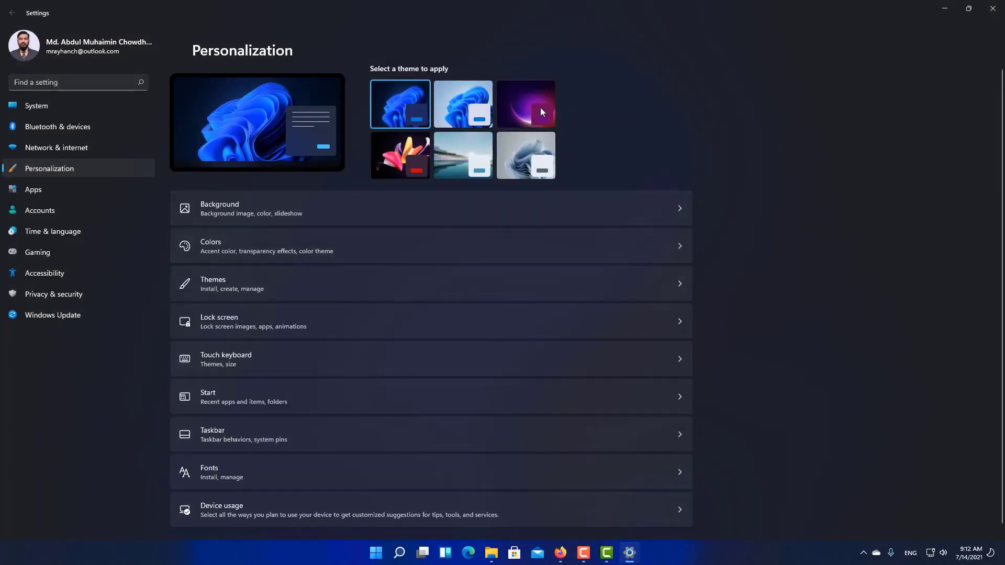
pyautogui.click(946, 10)
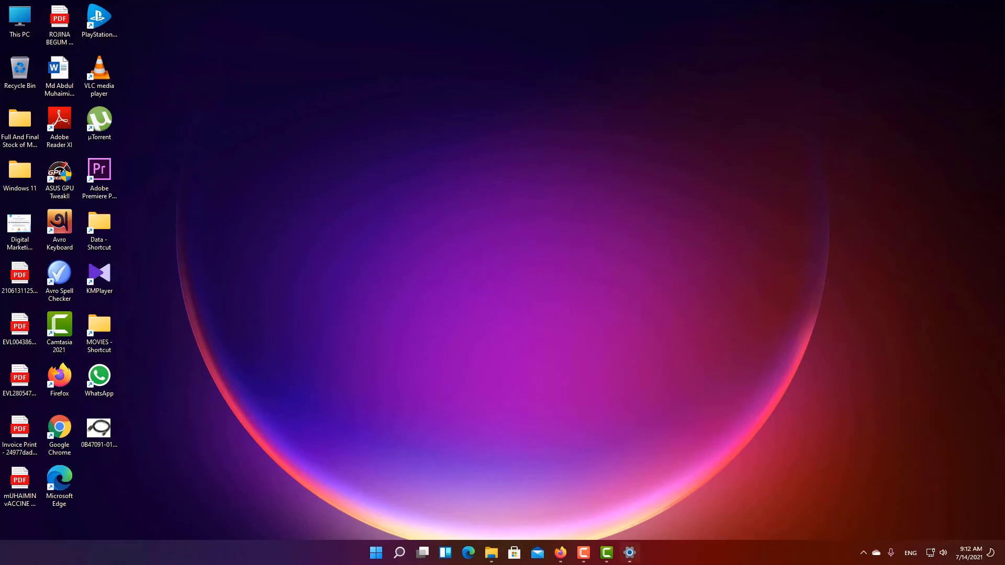
pyautogui.click(630, 555)
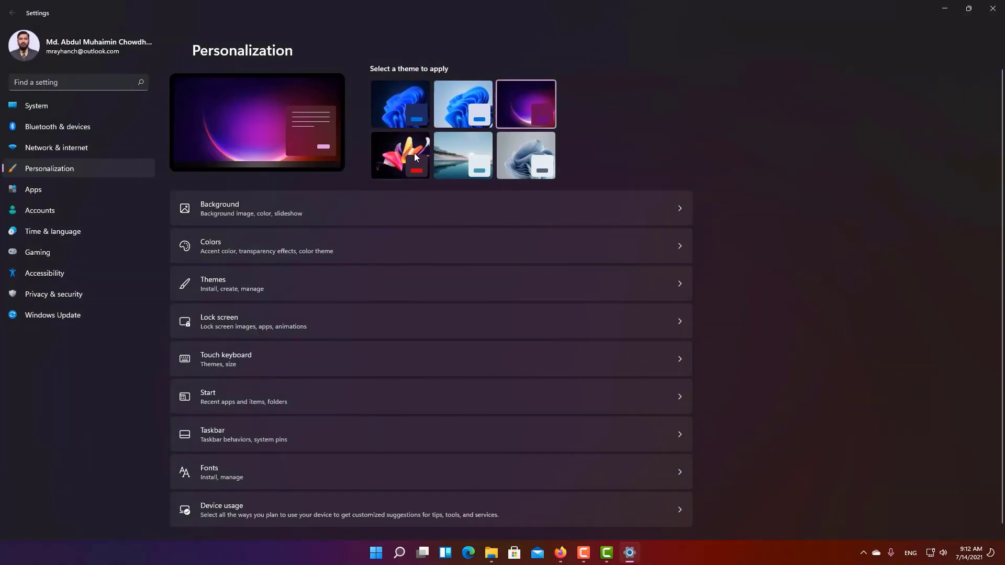
pyautogui.click(396, 151)
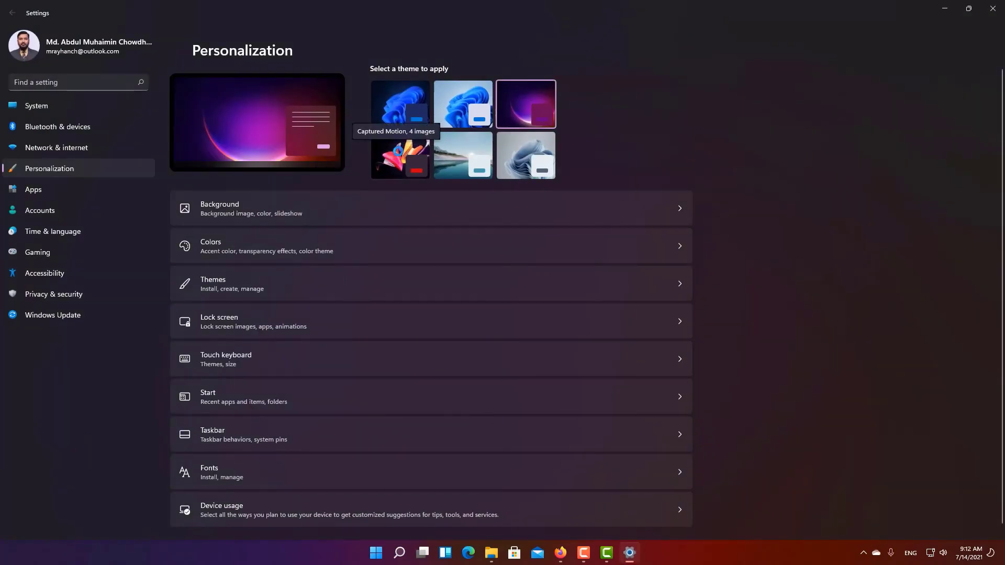
pyautogui.click(453, 155)
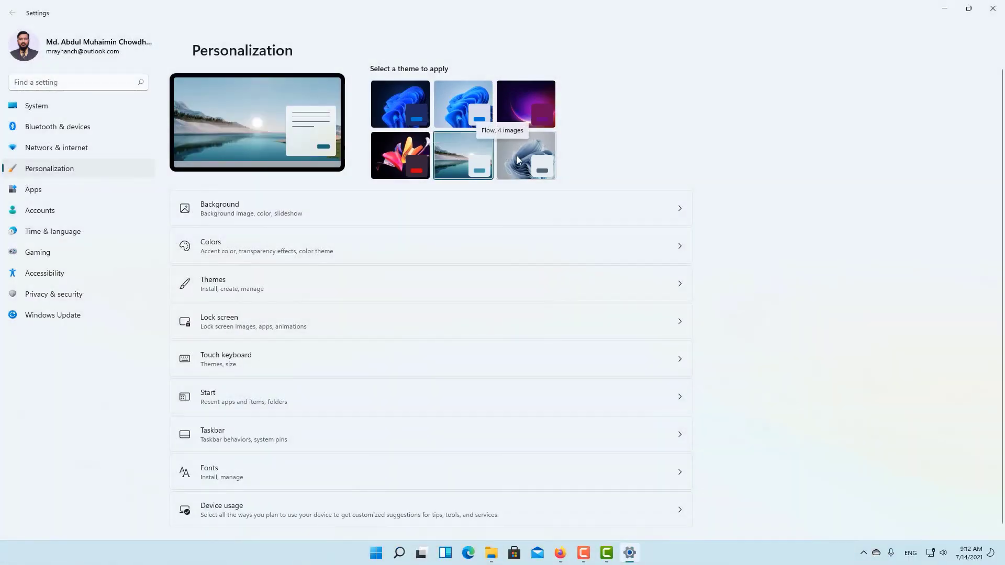
pyautogui.click(518, 157)
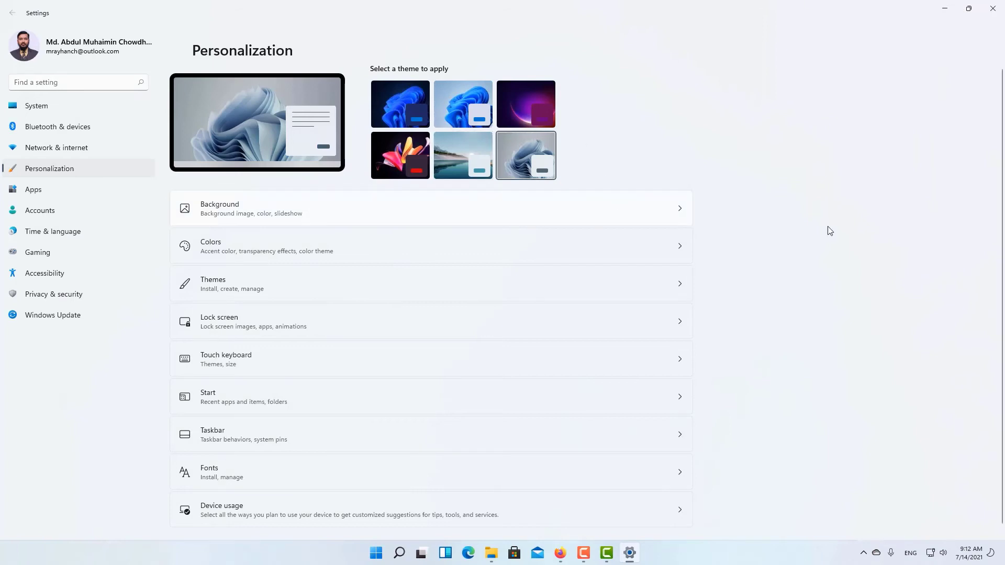
# Apply the dark Windows theme with the blue bloom, view it on the desktop, and close Settings
pyautogui.click(463, 155)
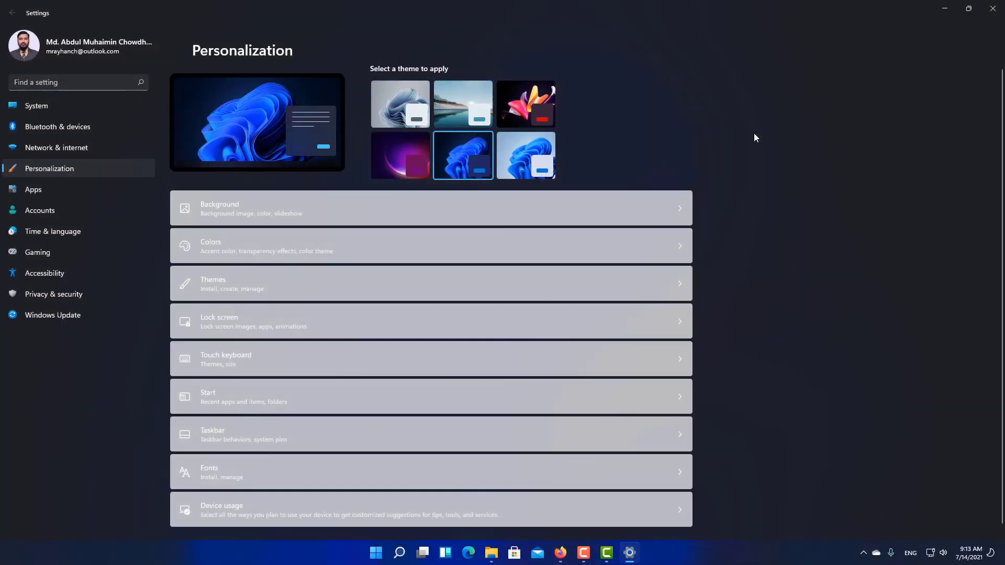
pyautogui.click(943, 9)
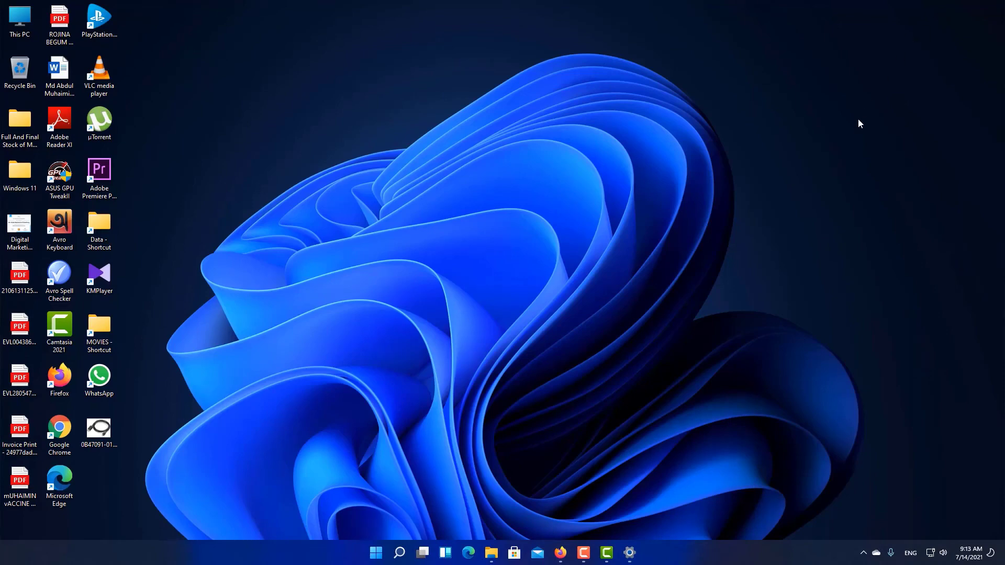
pyautogui.click(629, 553)
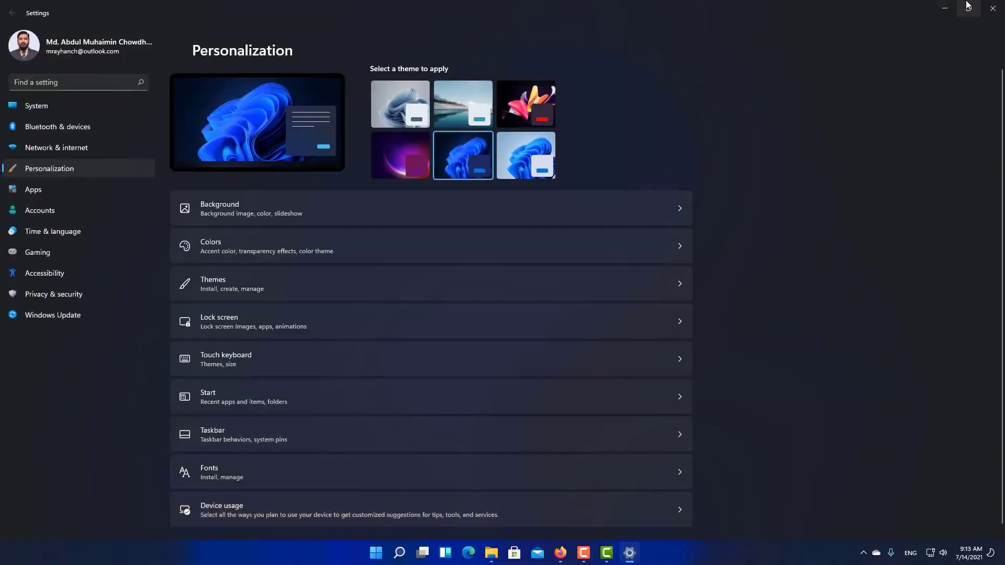
pyautogui.click(993, 9)
# Create three additional virtual desktops, Desktop 2, Desktop 3 and Desktop 4
pyautogui.moveTo(435, 554)
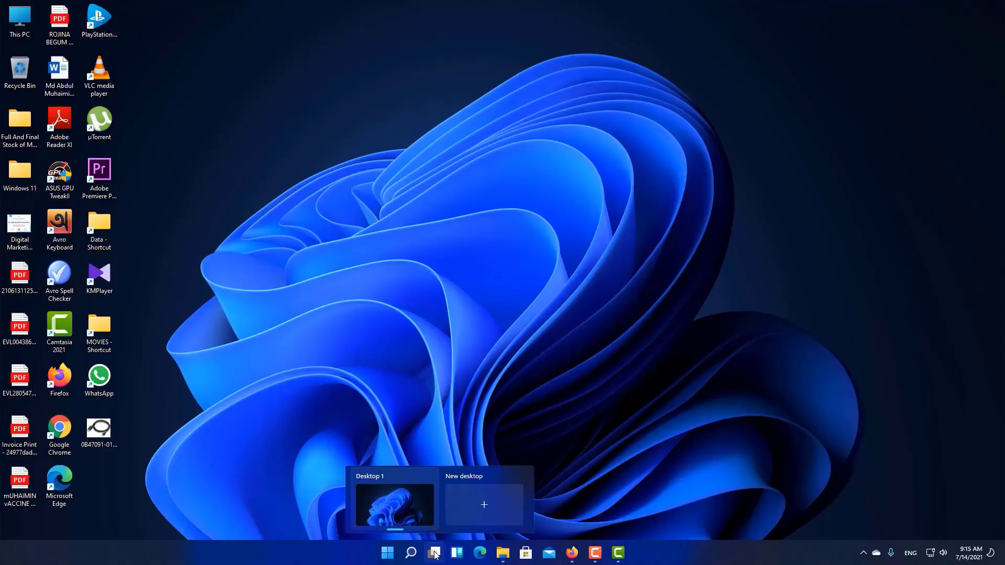
pyautogui.click(476, 510)
pyautogui.click(533, 509)
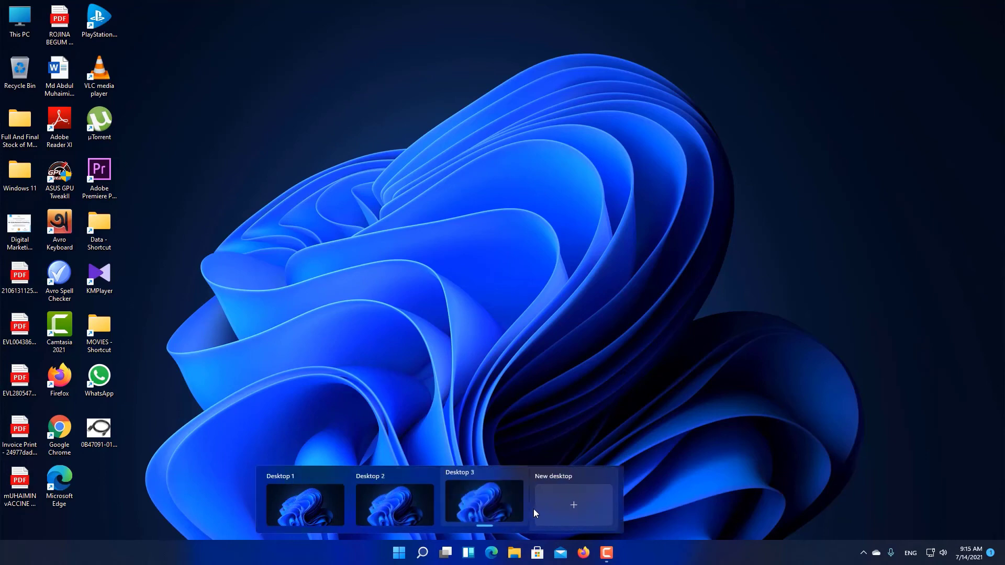
pyautogui.click(572, 509)
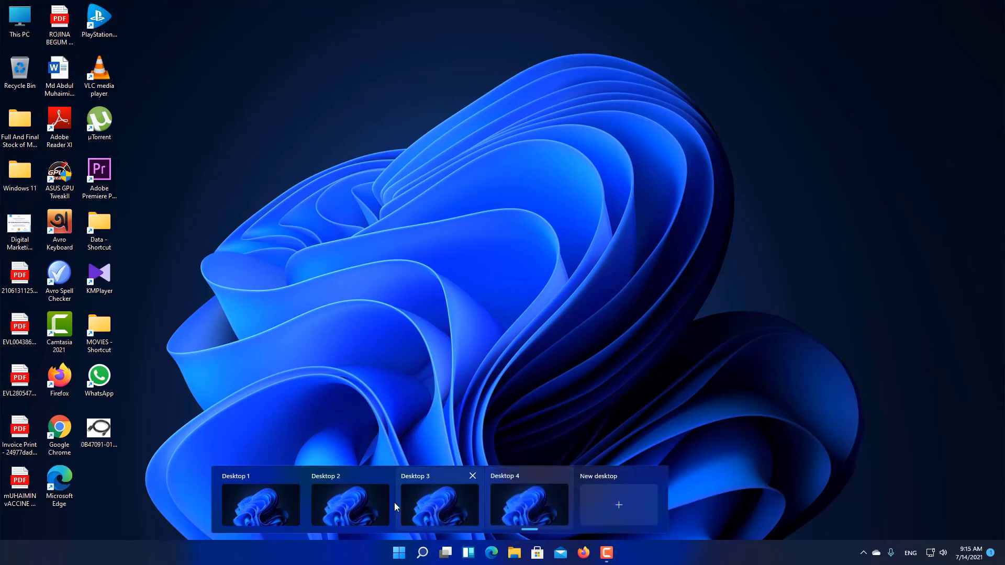
# Switch between the virtual desktops, going to Desktop 4, Desktop 3 and Desktop 2 in turn
pyautogui.click(536, 502)
pyautogui.click(450, 559)
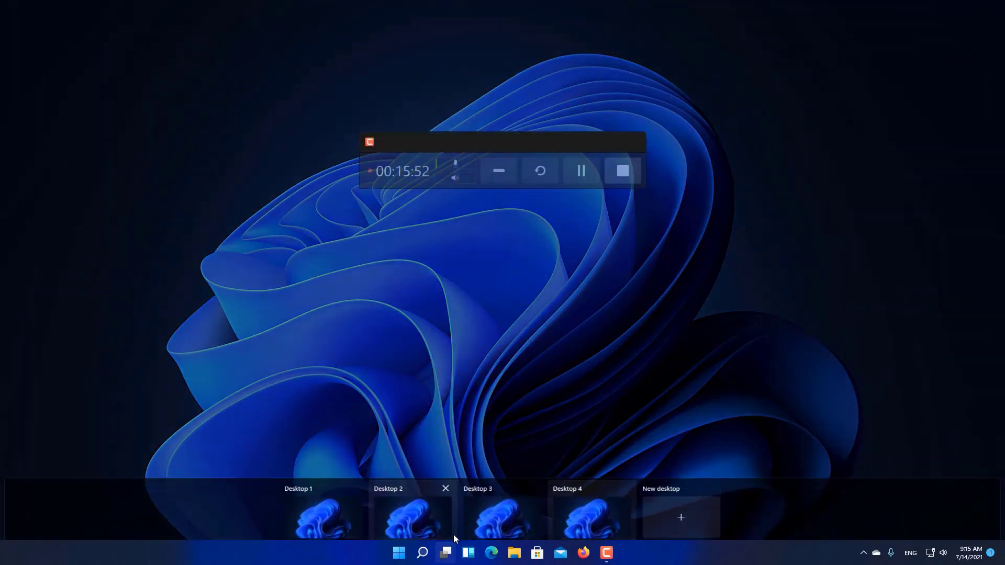
pyautogui.click(489, 509)
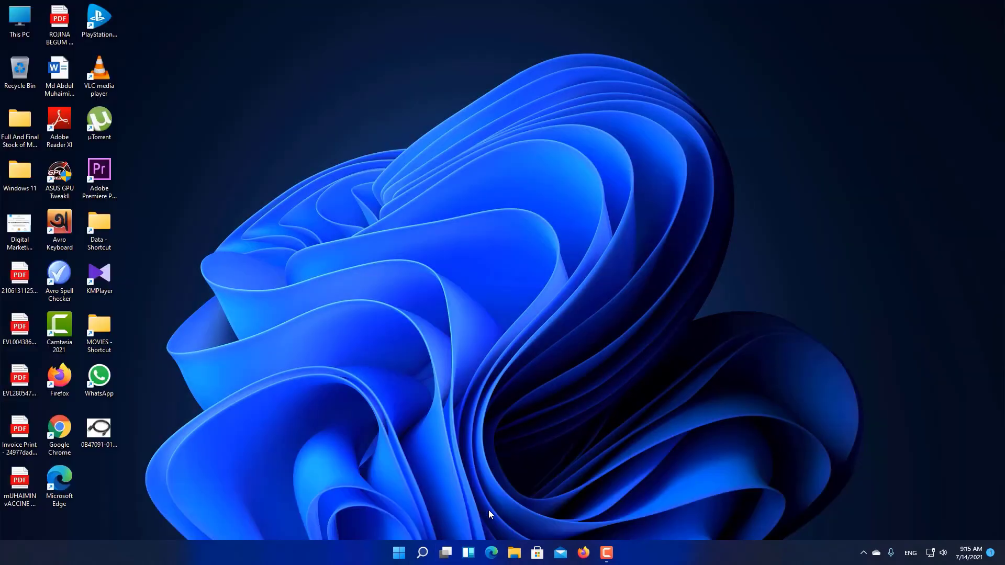
pyautogui.click(445, 553)
pyautogui.click(430, 509)
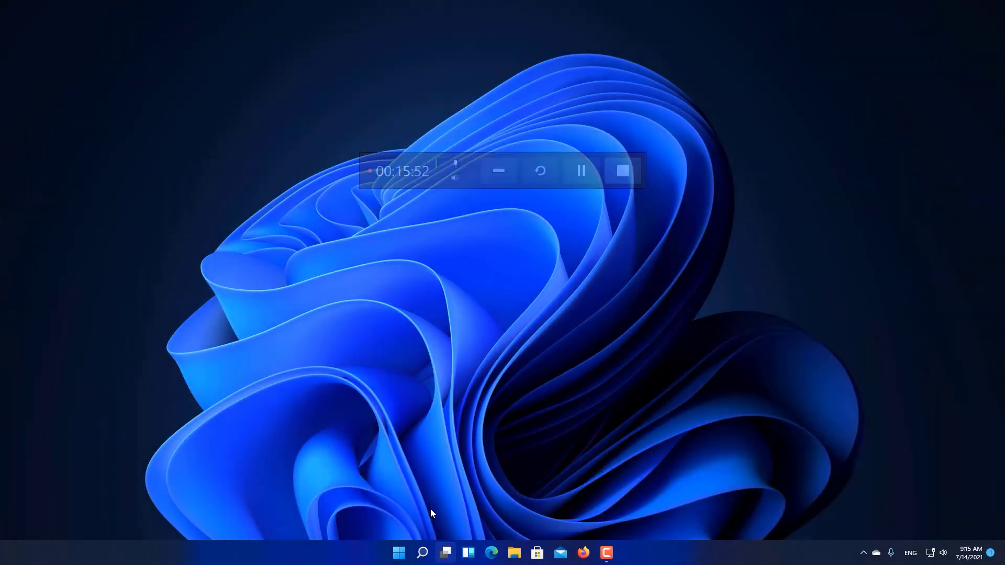
# Close all the additional virtual desktops and return to Desktop 1
pyautogui.click(450, 549)
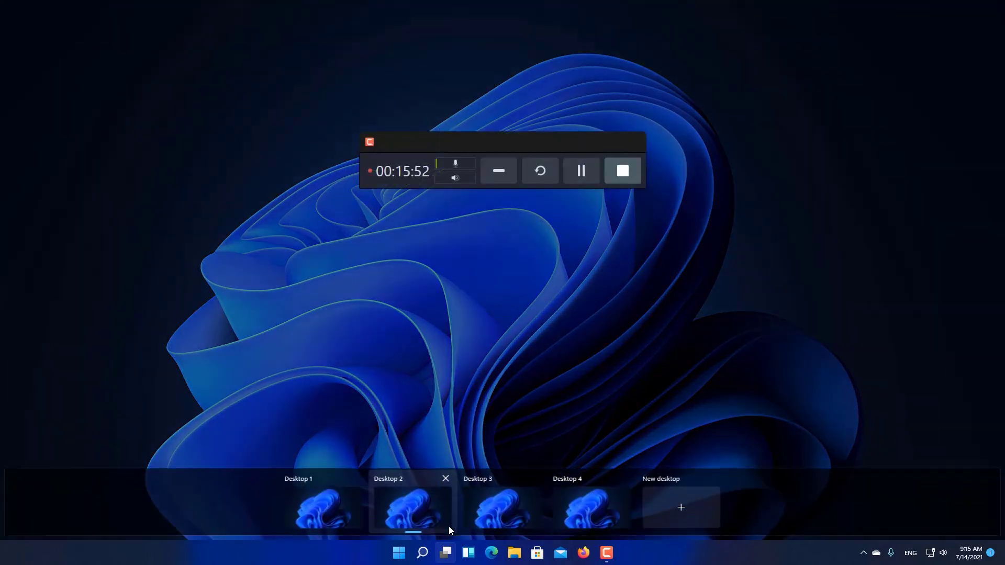
pyautogui.click(445, 478)
pyautogui.click(490, 478)
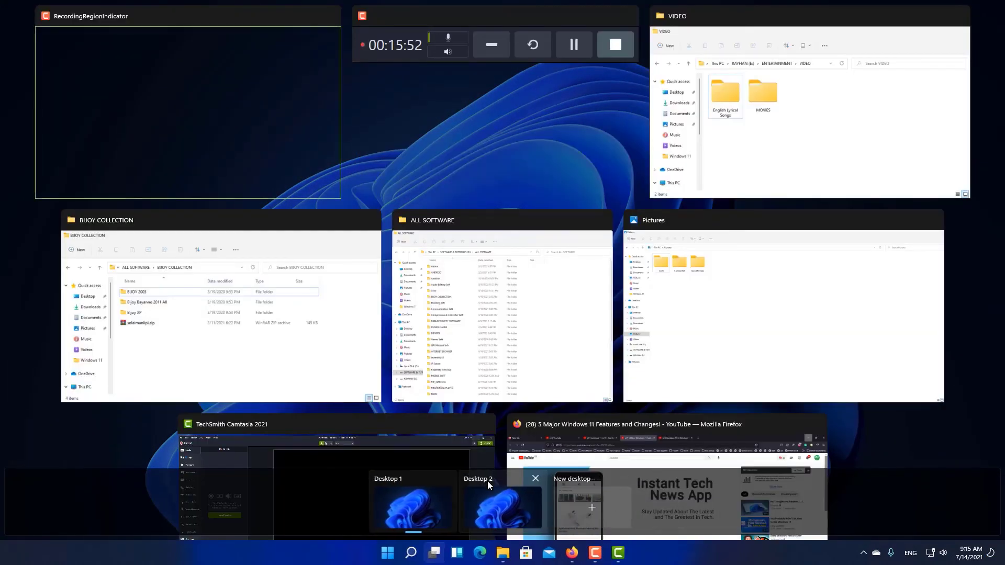
pyautogui.click(534, 480)
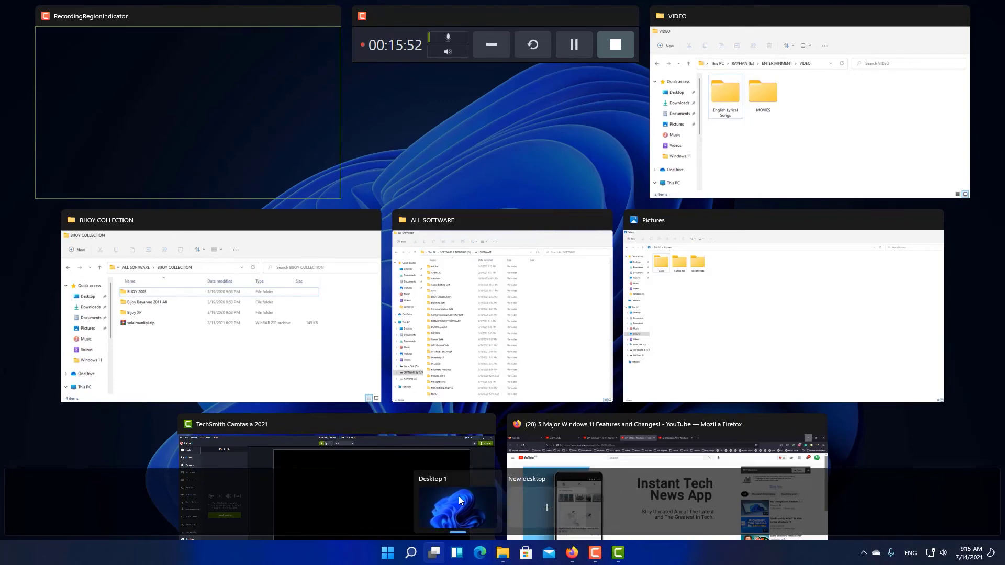
pyautogui.click(466, 508)
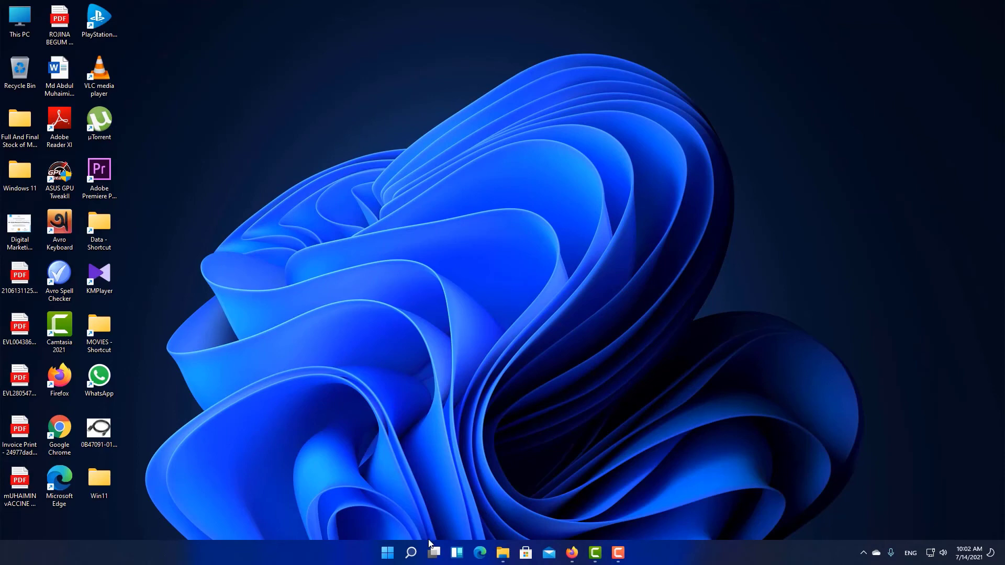
# Open Windows Security from the recent searches and go to the Security providers page in its settings
pyautogui.moveTo(411, 554)
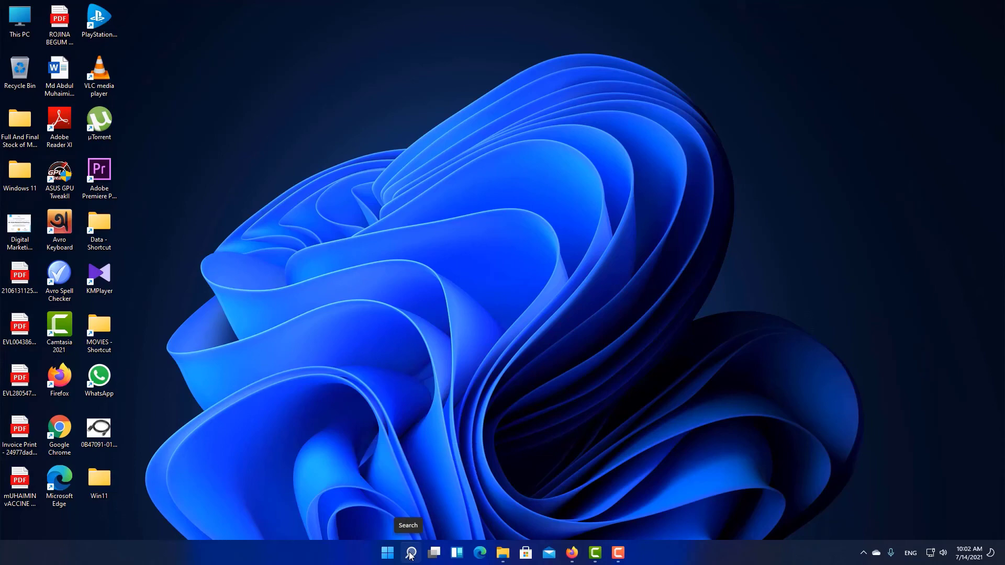
pyautogui.click(411, 554)
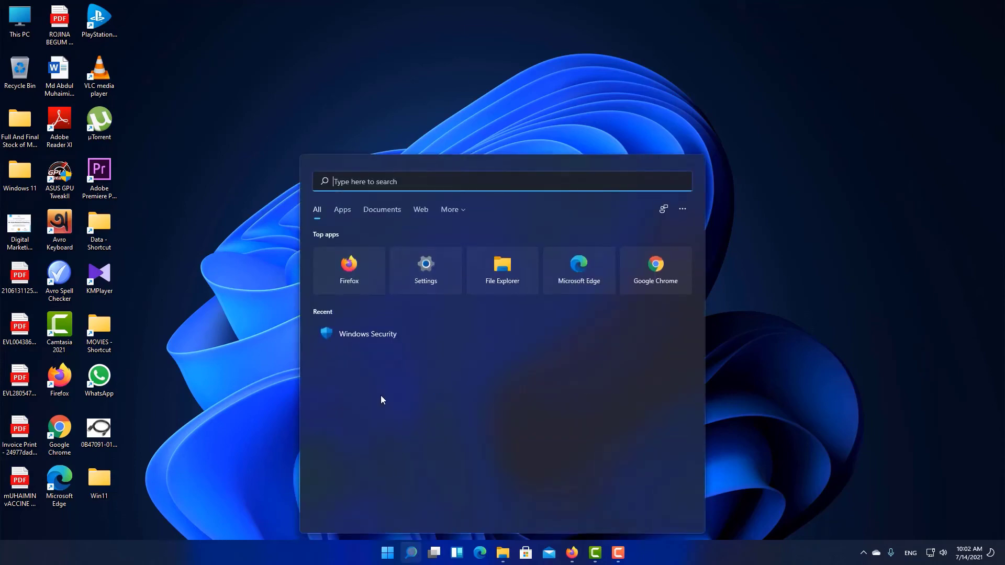
pyautogui.click(358, 338)
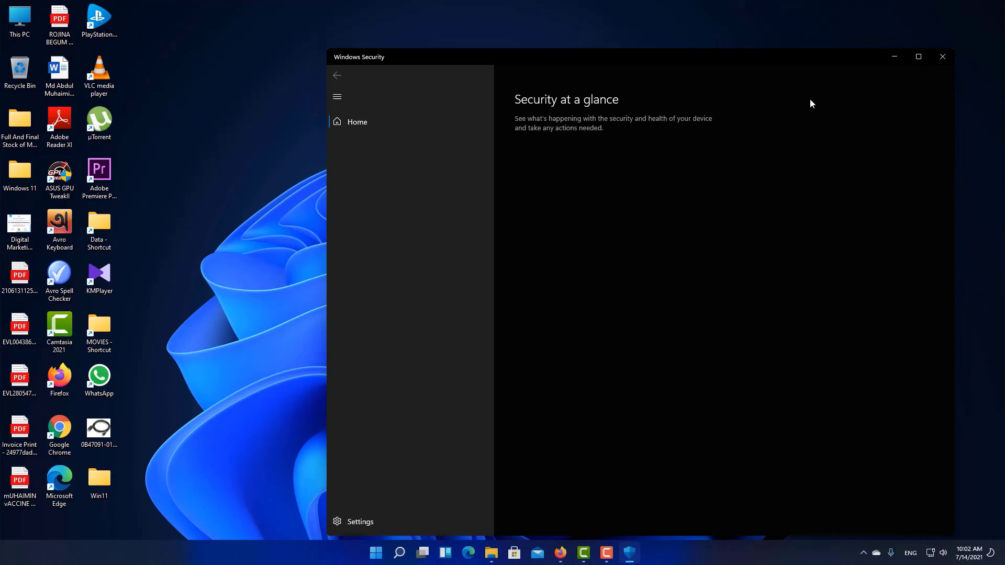
pyautogui.click(352, 525)
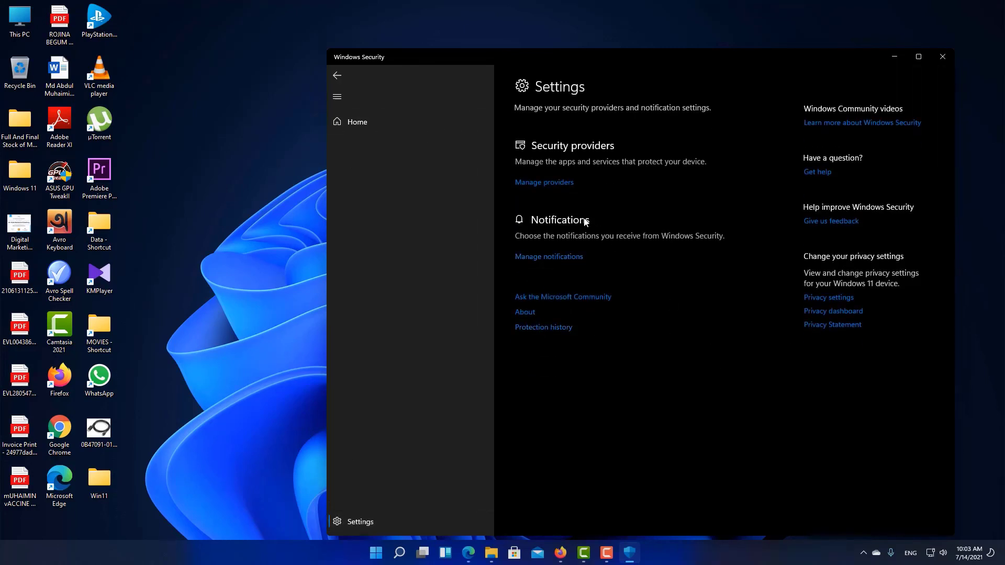
pyautogui.click(548, 186)
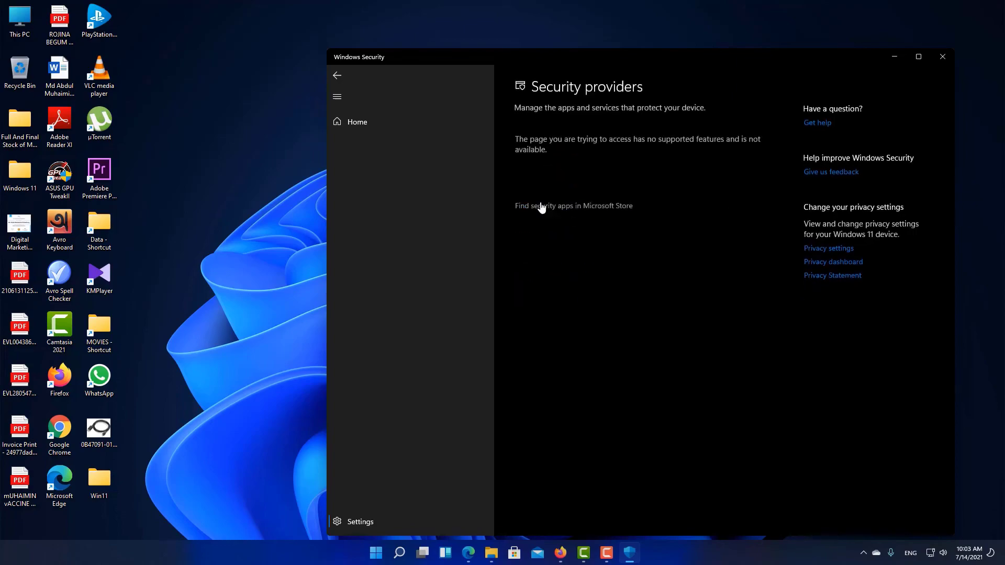
# Look for security apps in Microsoft Store, view the store's Home page, and close the store
pyautogui.click(542, 206)
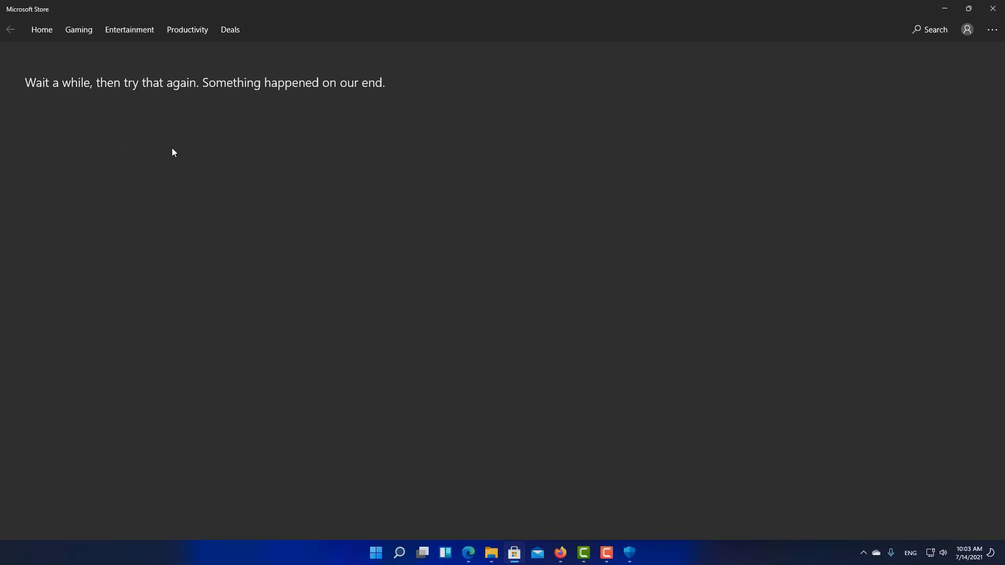
pyautogui.click(41, 31)
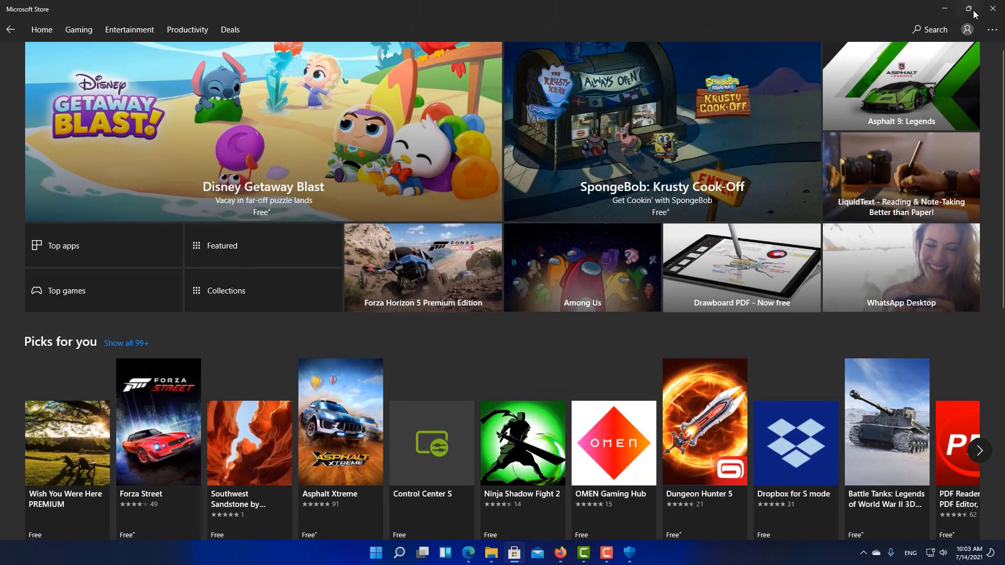
pyautogui.click(992, 9)
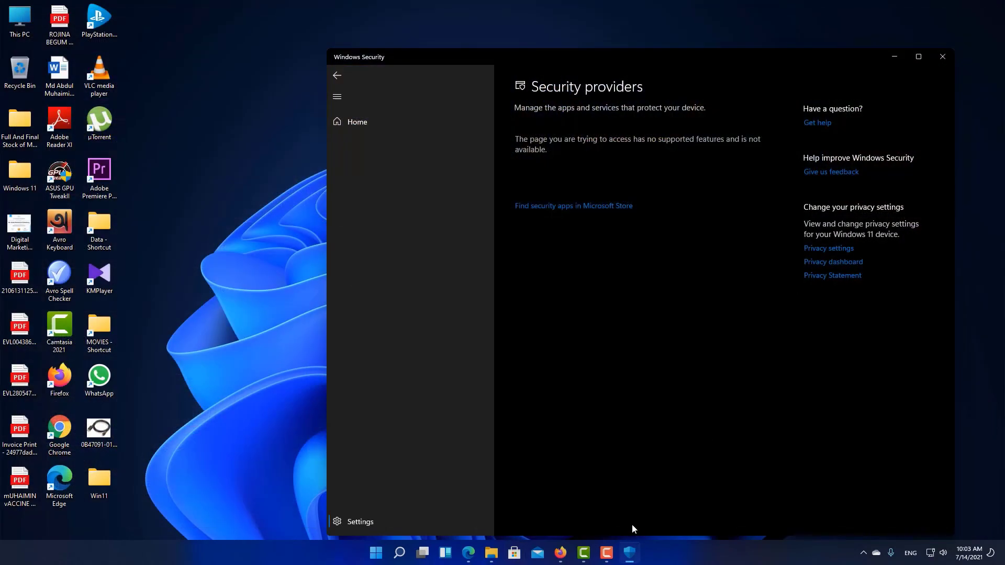